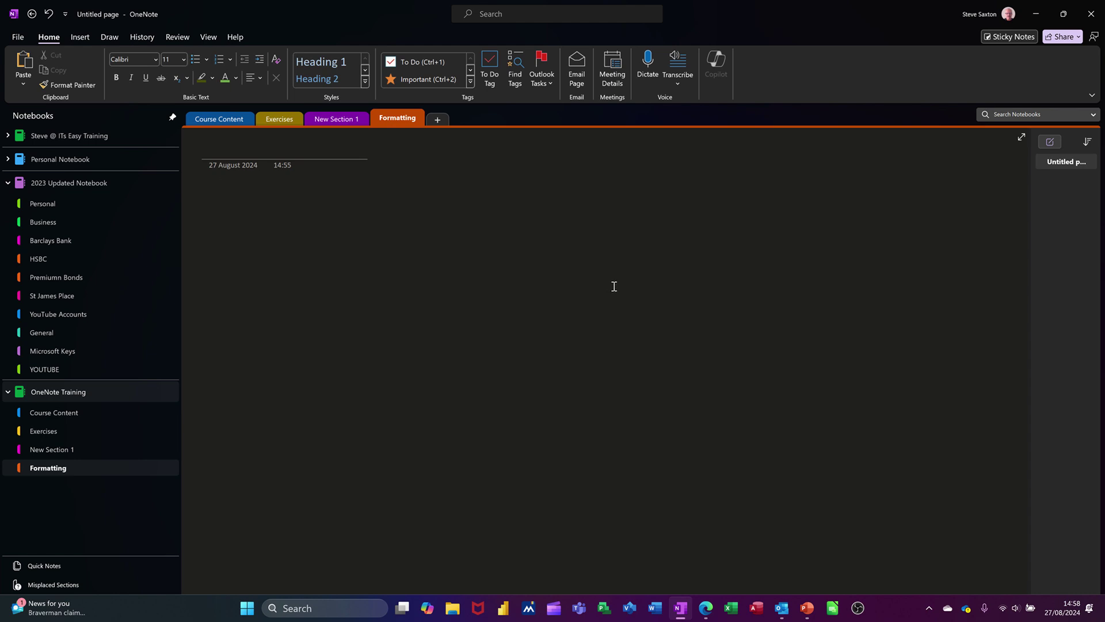
- Type the first name on the new Formatting page and shift its note to the right
type("Steve")
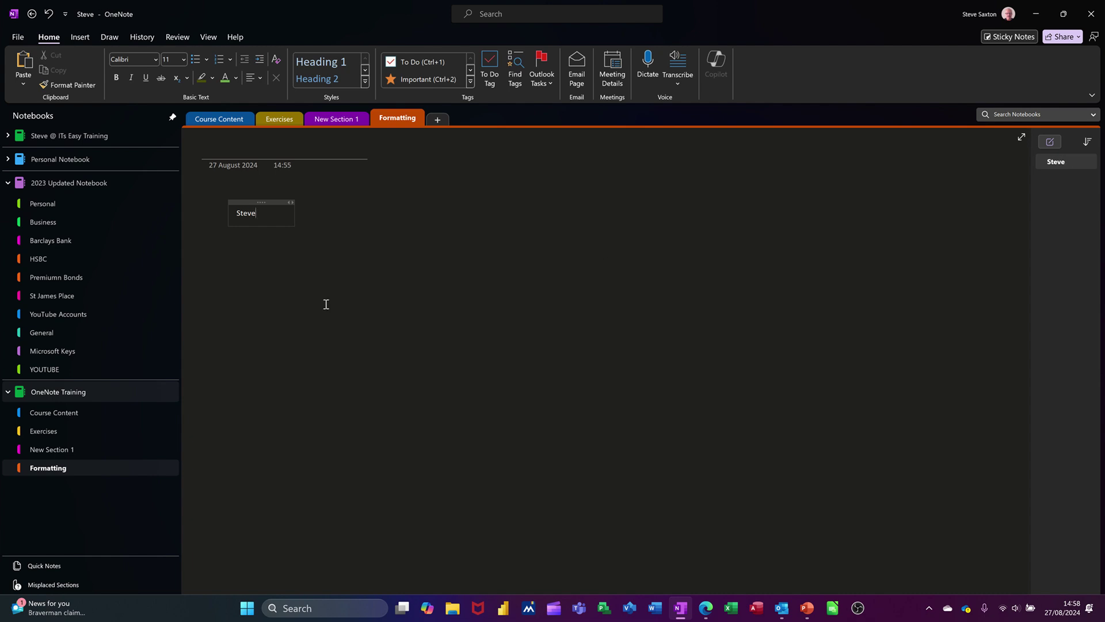
left_click(279, 282)
left_click_drag(262, 199, 459, 228)
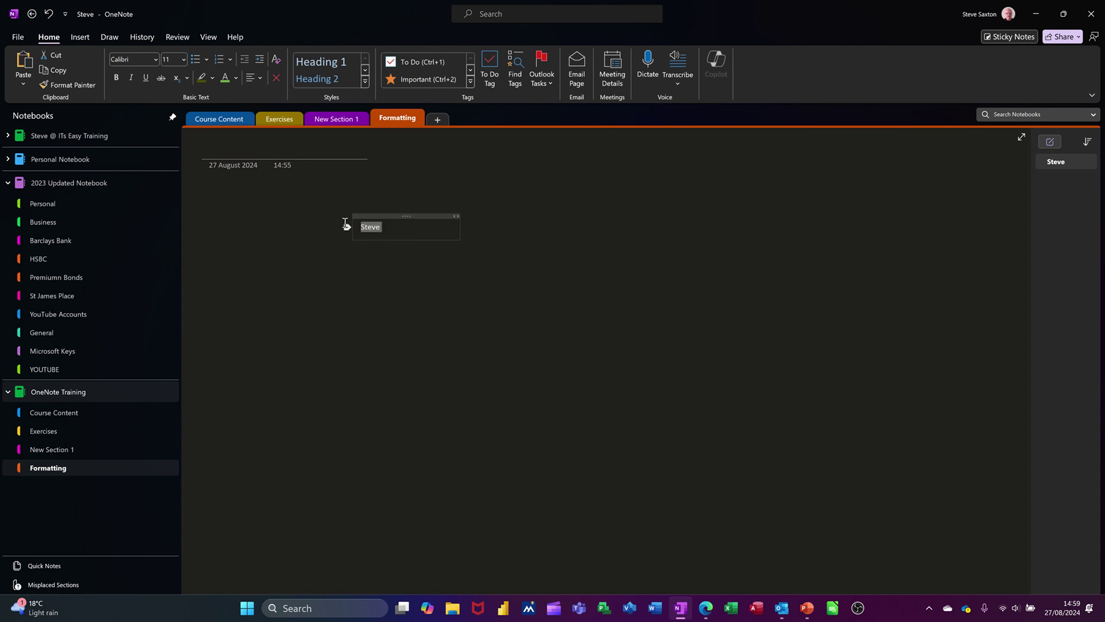
- Make the name a green, underlined, italic, bold, 12 pt Algerian bulleted item
mouse_move(346, 225)
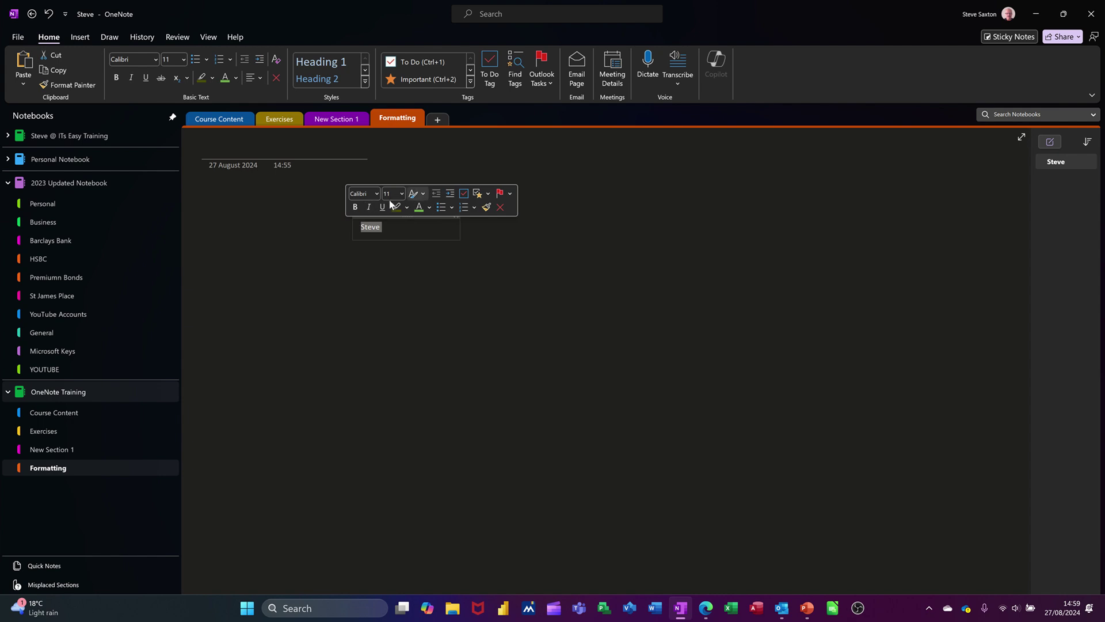
left_click(420, 208)
left_click(383, 207)
left_click(369, 207)
left_click(356, 208)
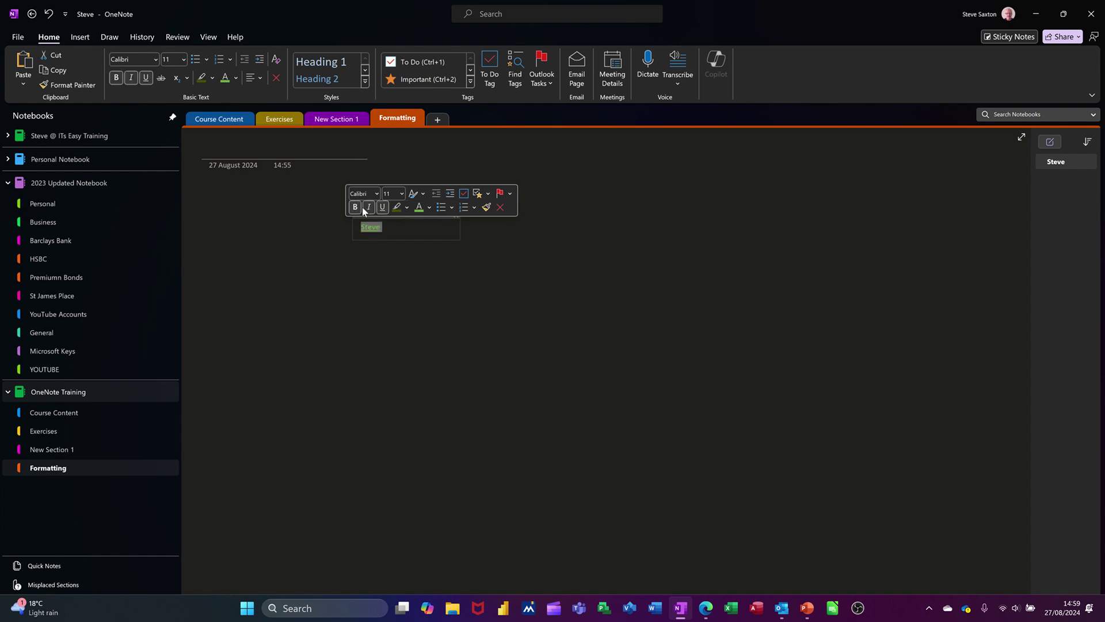
left_click(402, 194)
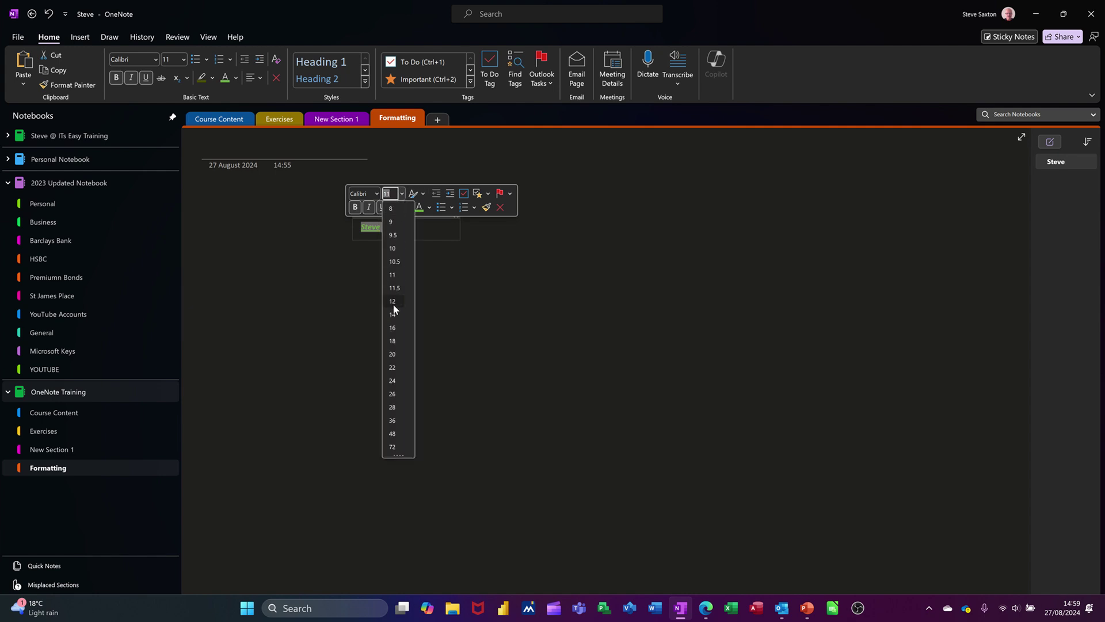
left_click(393, 301)
left_click(378, 194)
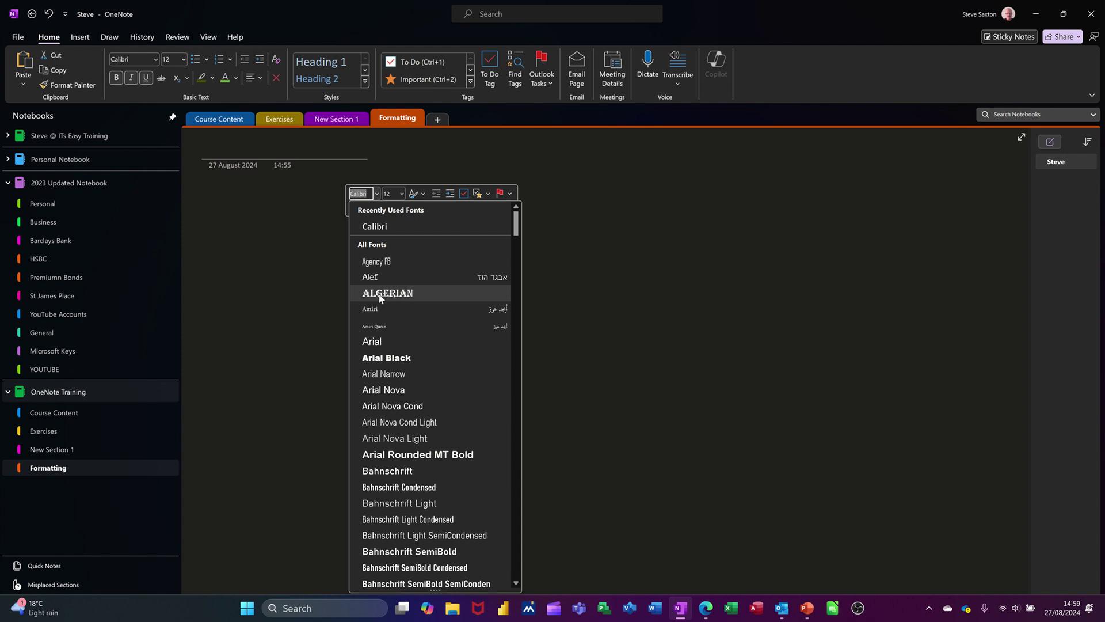
left_click(397, 293)
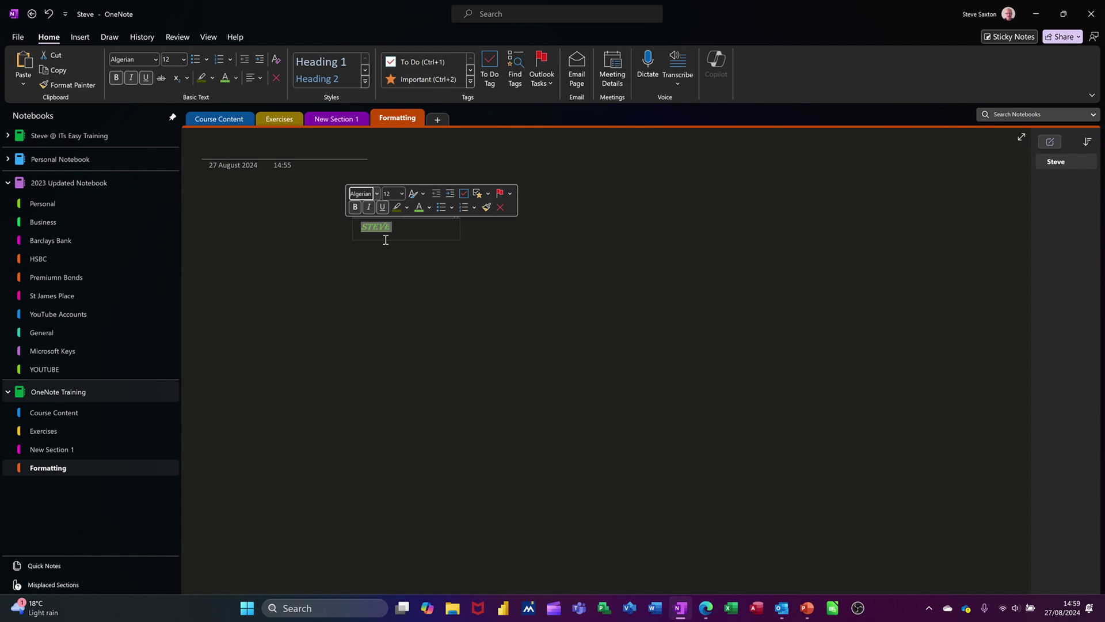
left_click(439, 208)
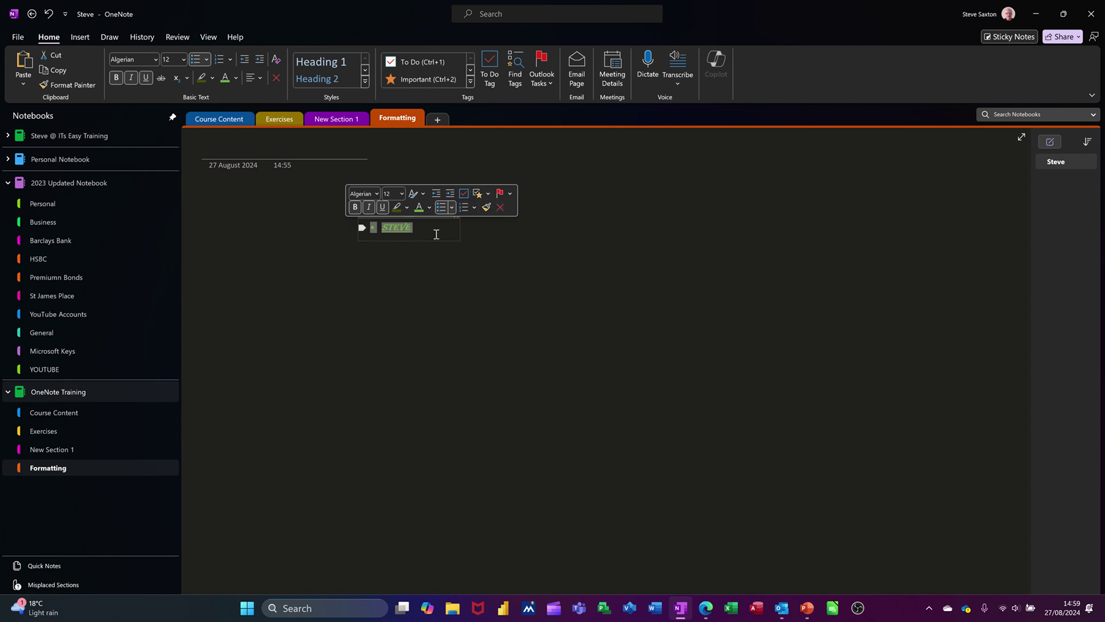
- Move the name note back toward the left edge of the page
left_click(422, 273)
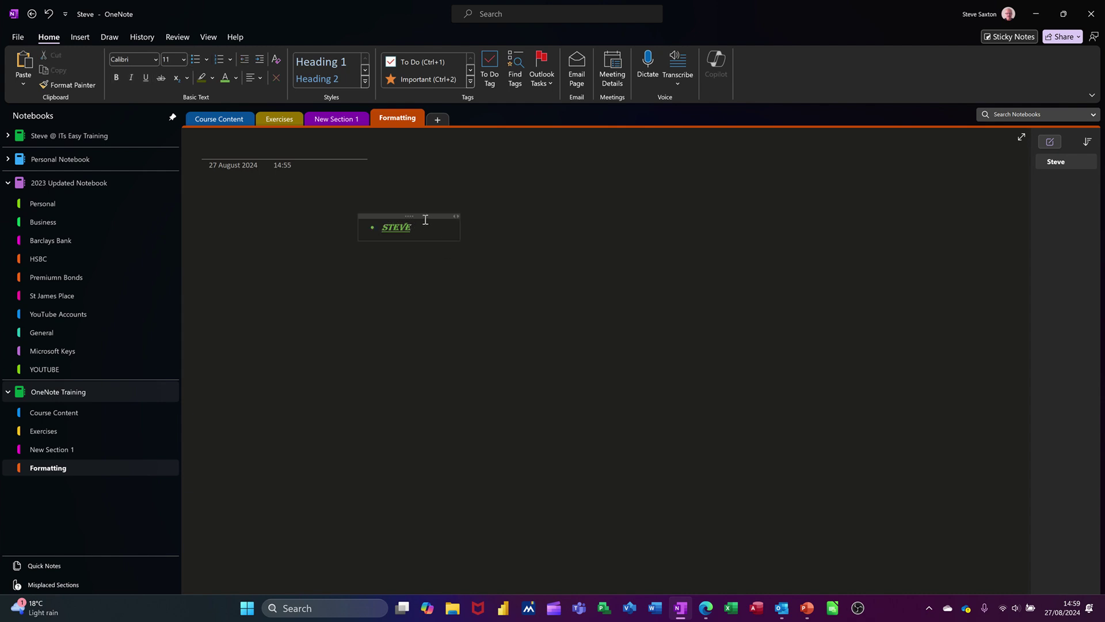
left_click_drag(425, 217, 287, 203)
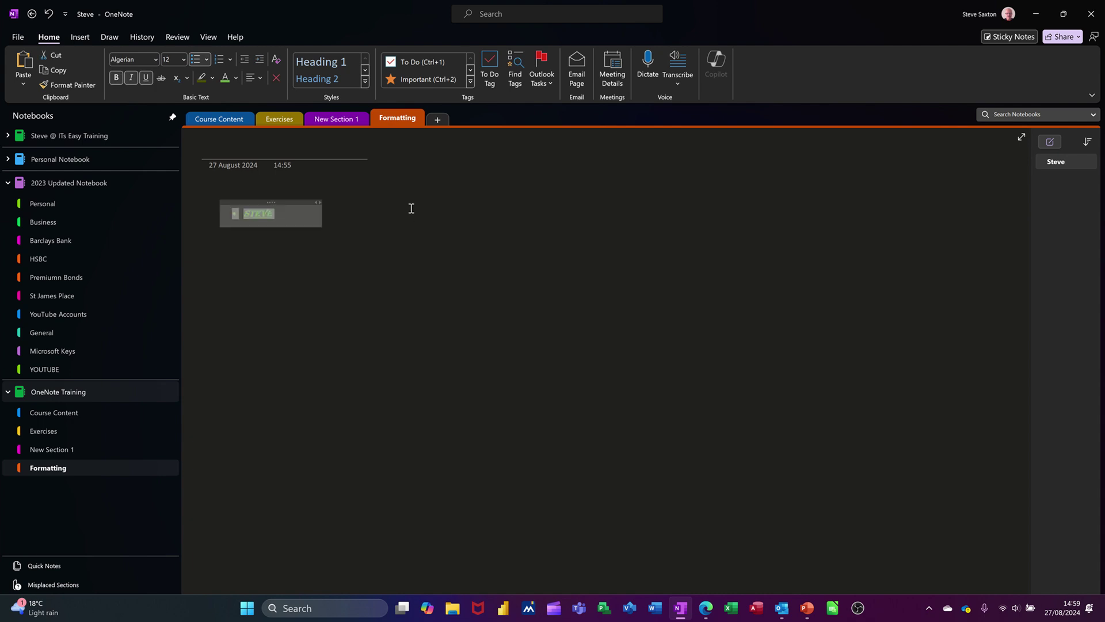
left_click(487, 230)
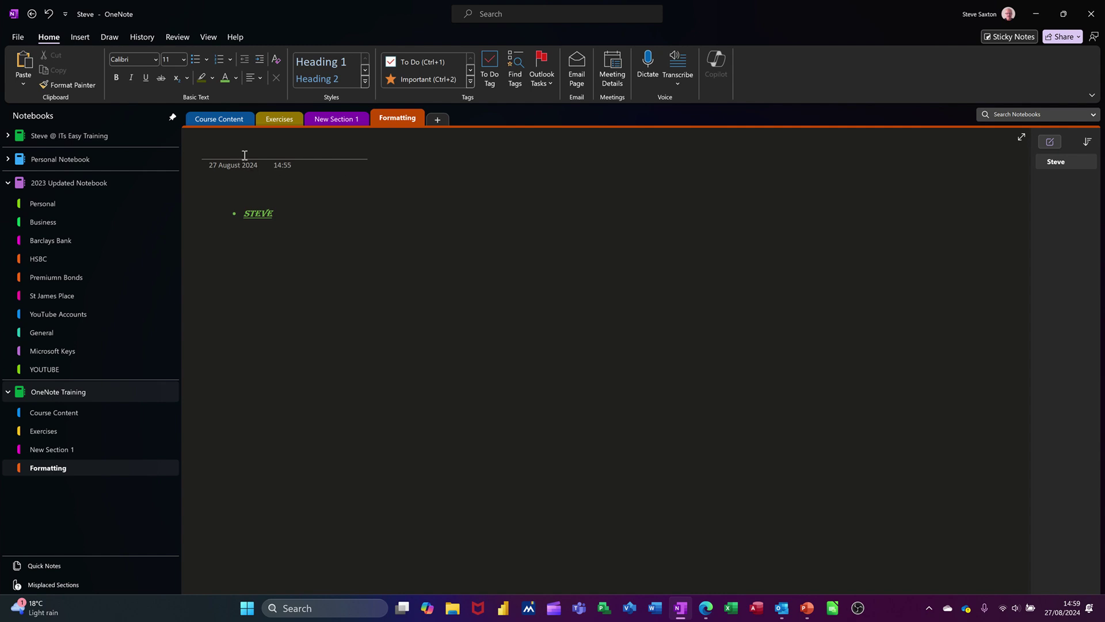
- Create a telephone-symbol bulleted list of Phase 1, Phase 2 and Phase 3
left_click(199, 61)
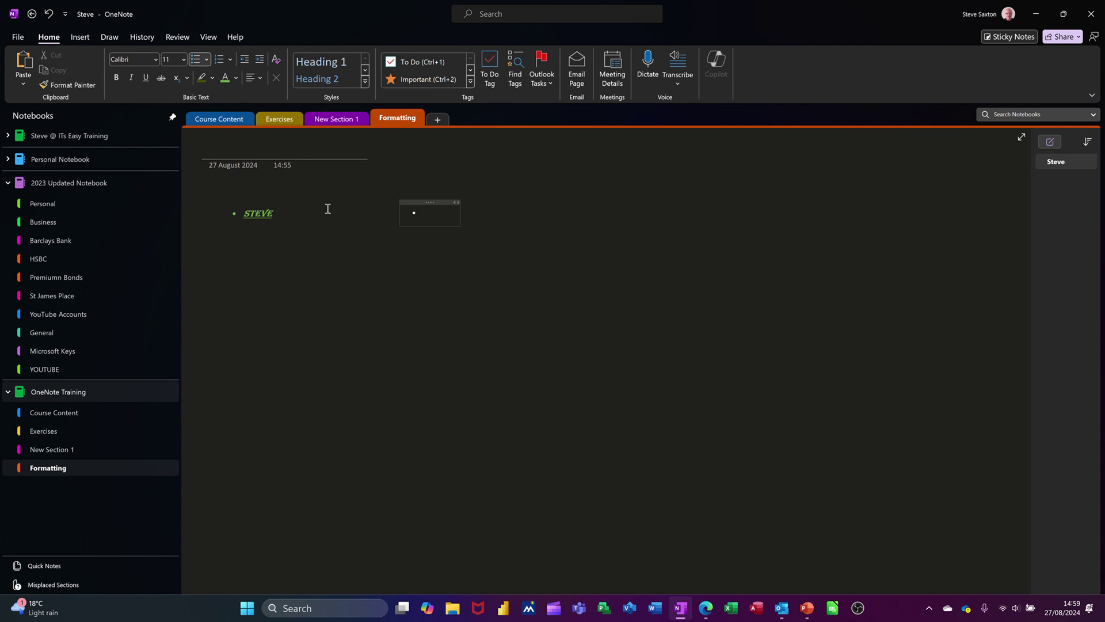
left_click(206, 59)
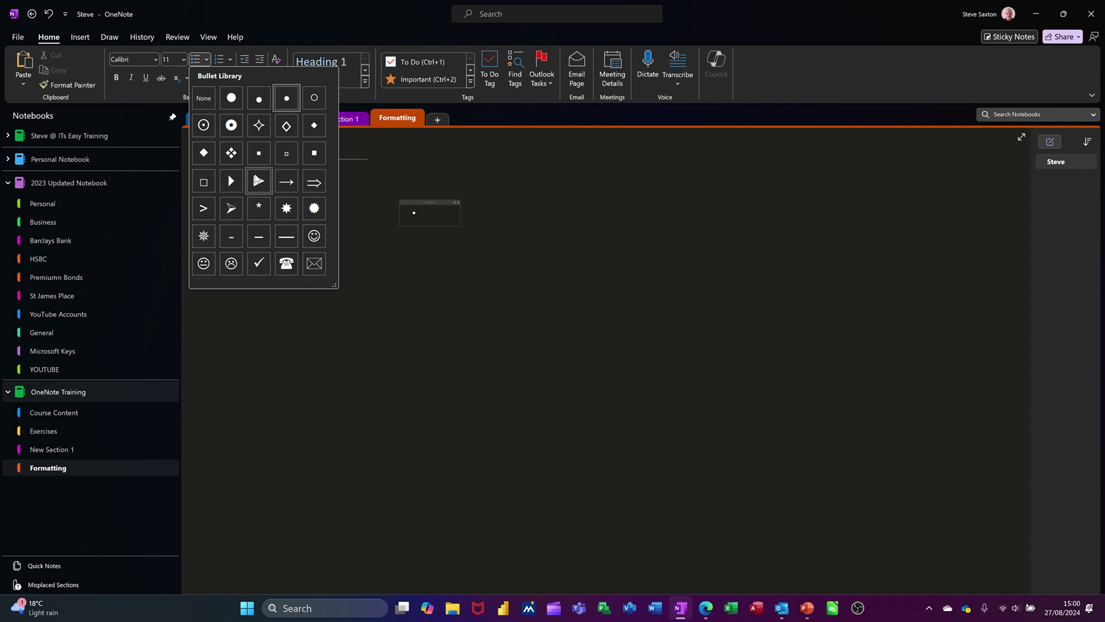
left_click(286, 265)
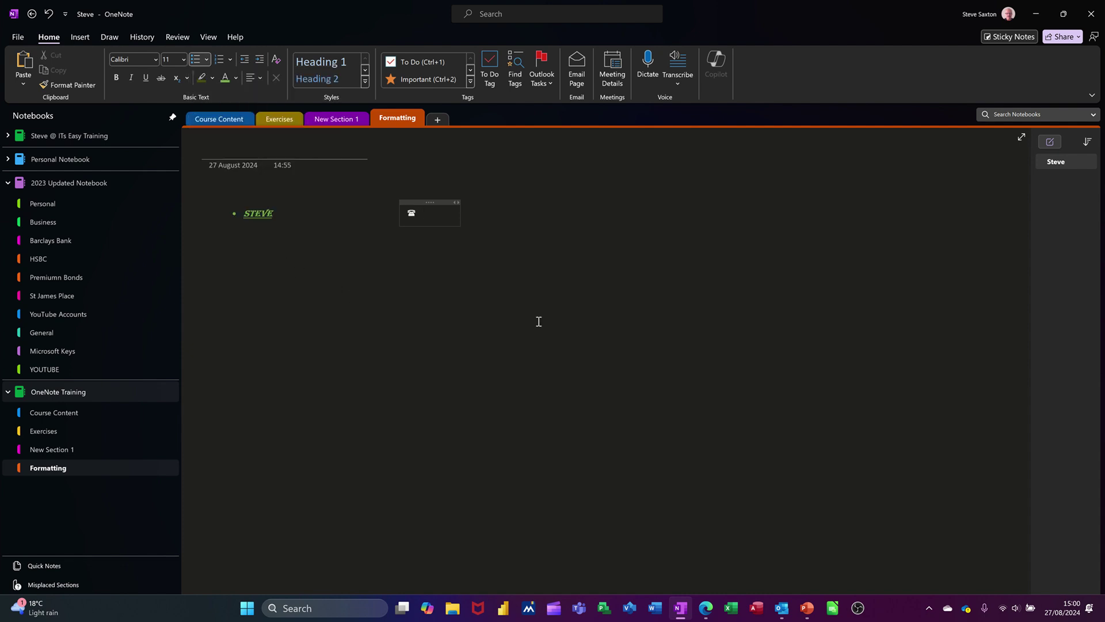
type("Phase 1")
key("Return")
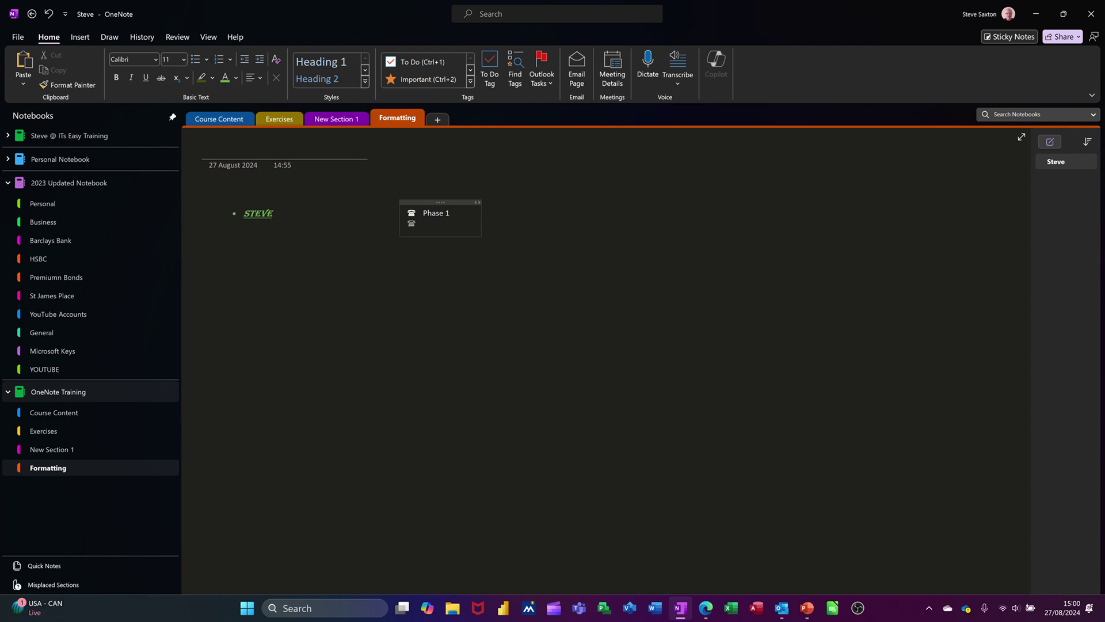
type("Phase 2")
key("Return")
type("Phase 3")
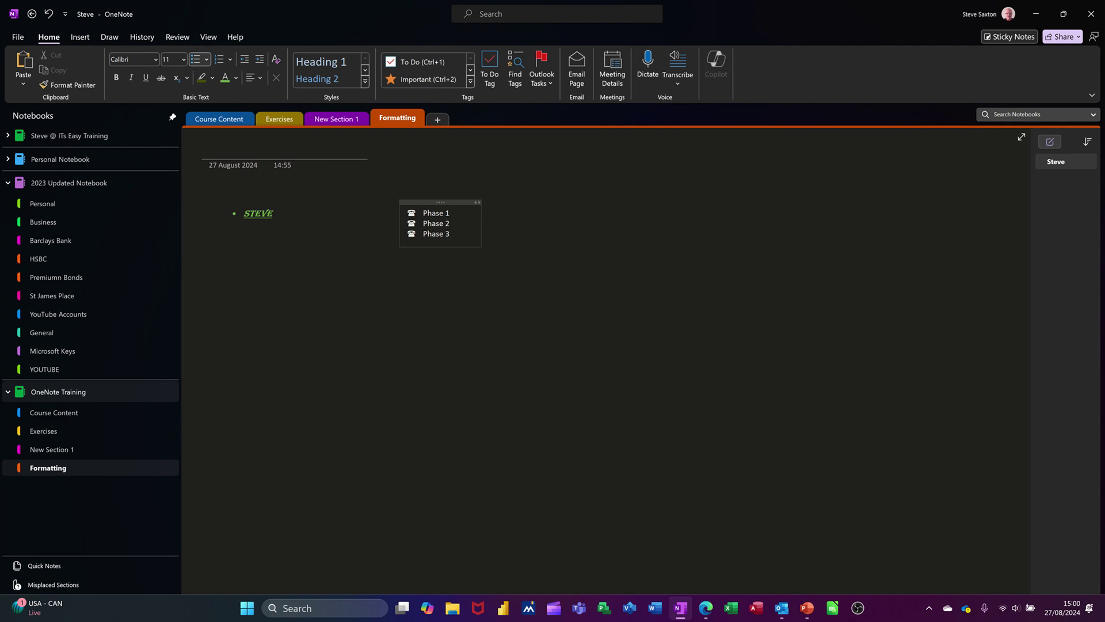
- Move the Phase list note below the name note
left_click(386, 279)
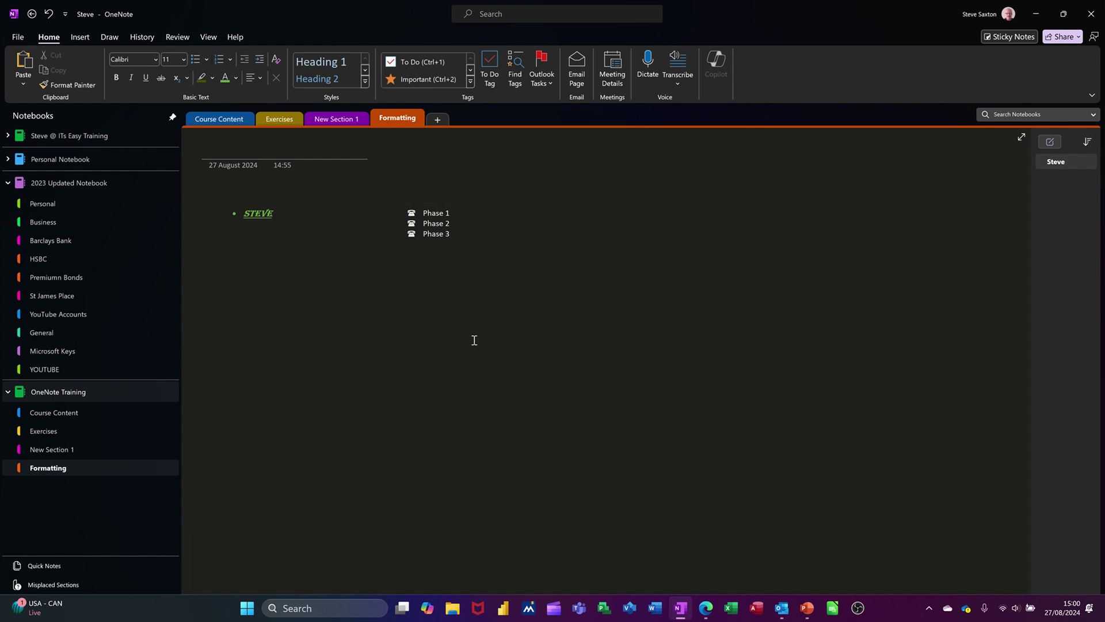
mouse_move(399, 213)
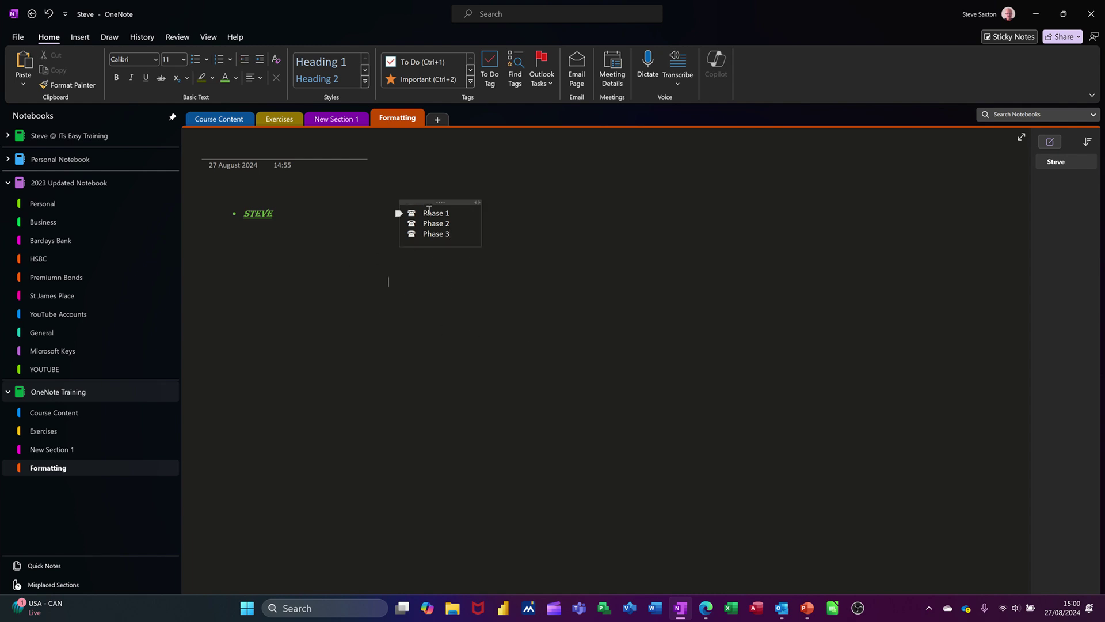
left_click_drag(433, 202, 255, 242)
- Start a new numbered list with Phase 1, Phase 2 and Phase 3
left_click(399, 254)
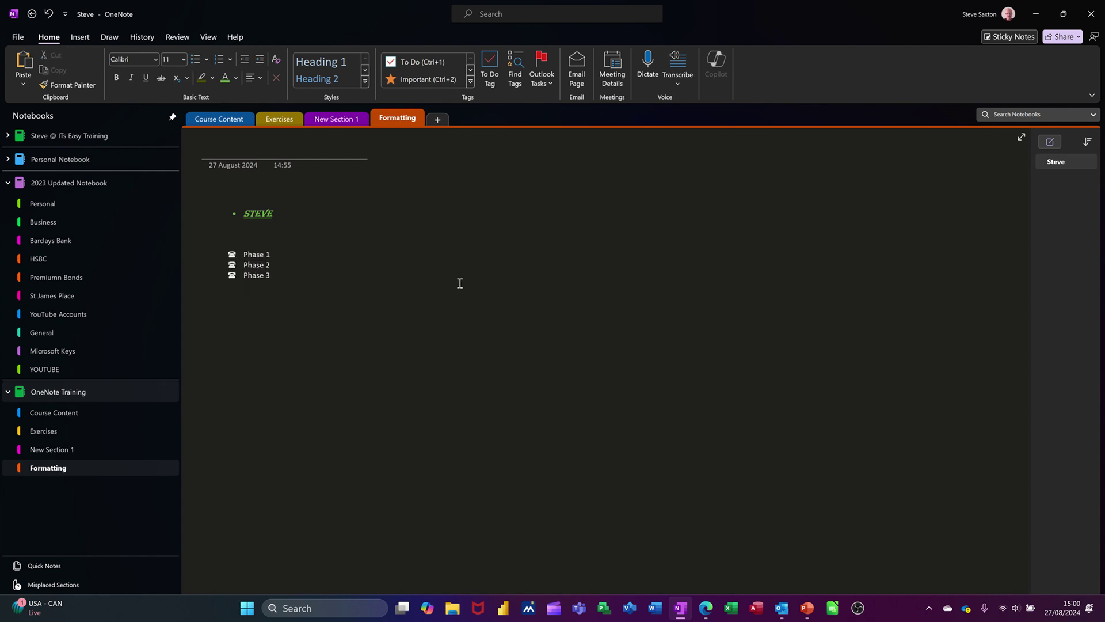
left_click(222, 62)
type("Phase 1")
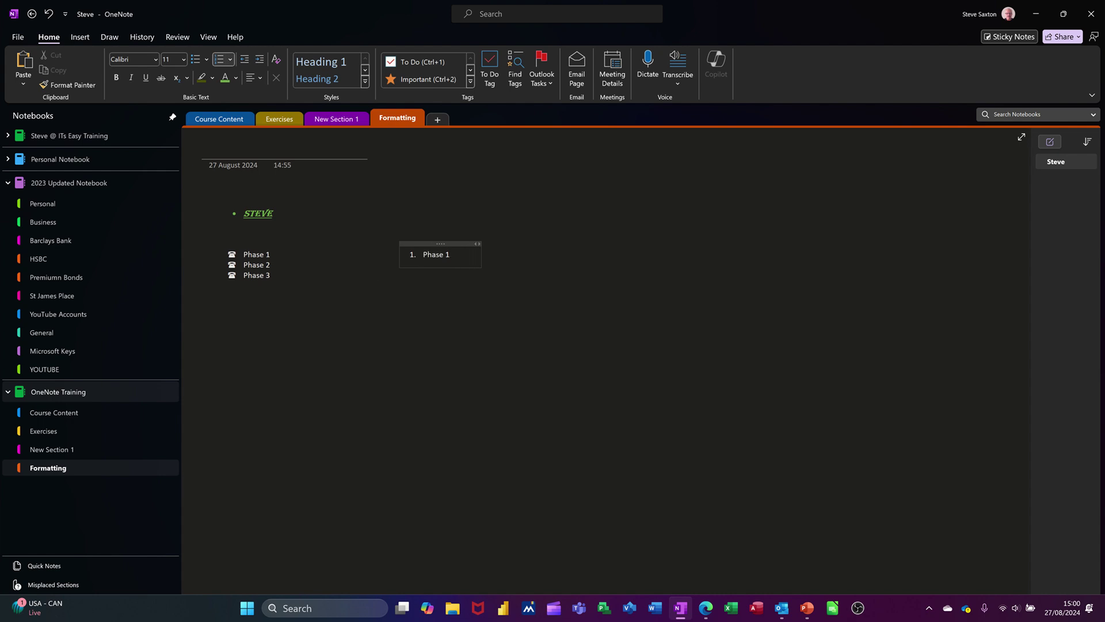
key("Return")
type("Phase 2")
key("Return")
type("Phas")
- Number all three Phase lines with the 1) 2) 3) style
left_click(230, 60)
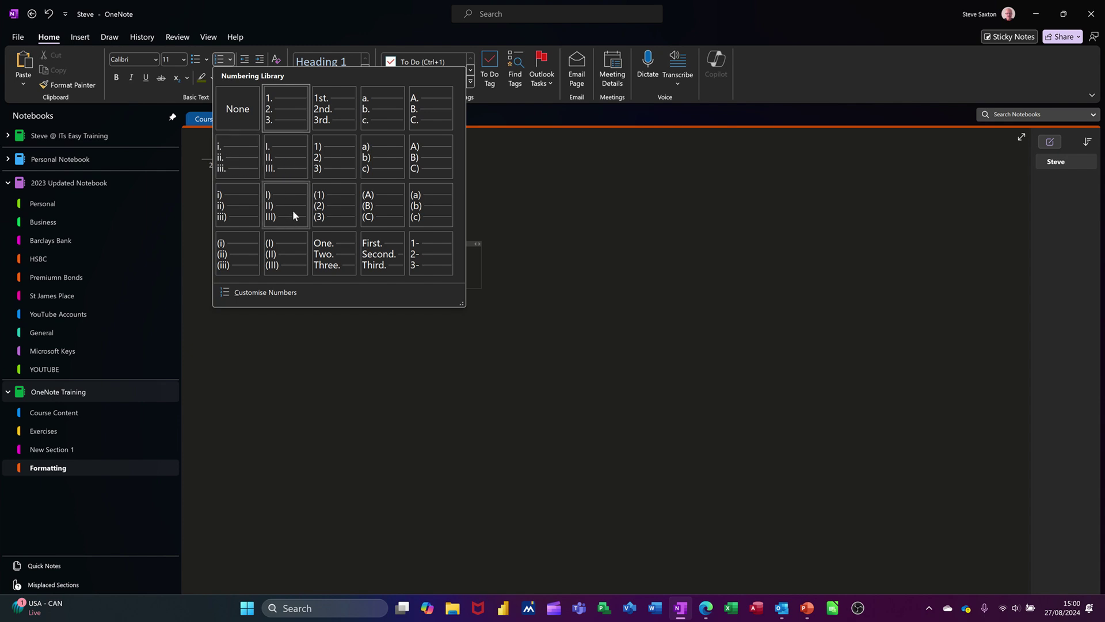
left_click(330, 157)
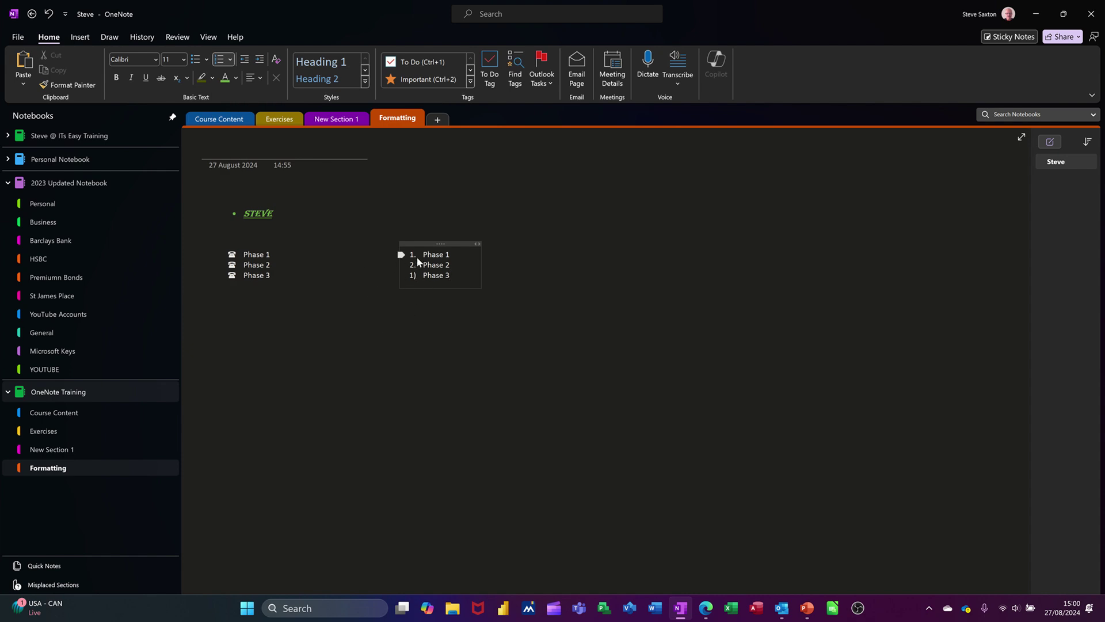
left_click_drag(419, 254, 451, 276)
left_click(222, 63)
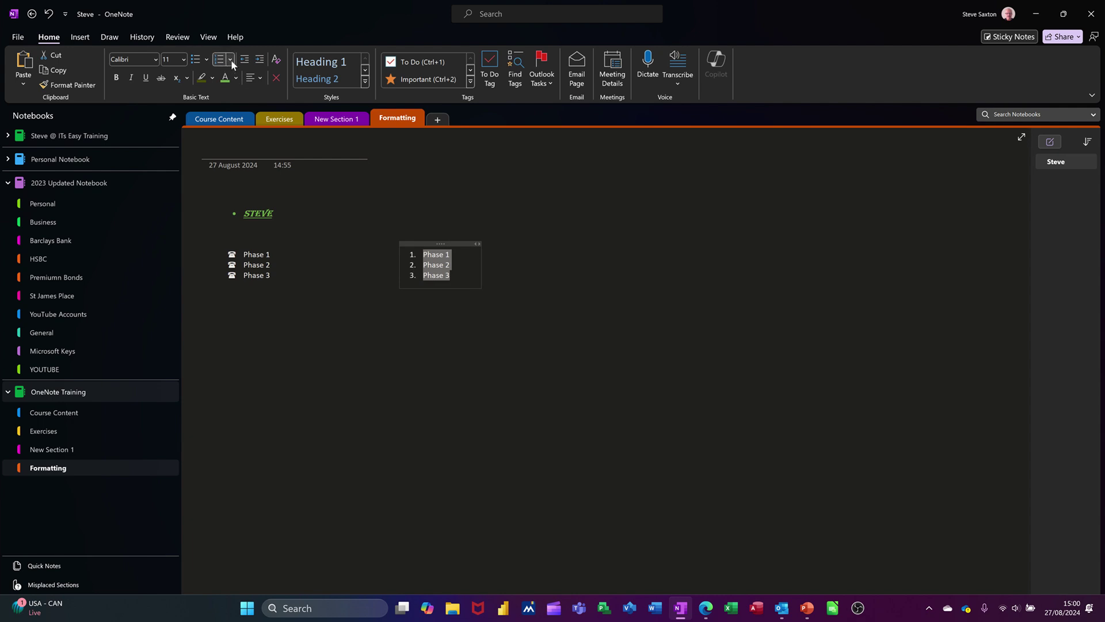
left_click(230, 60)
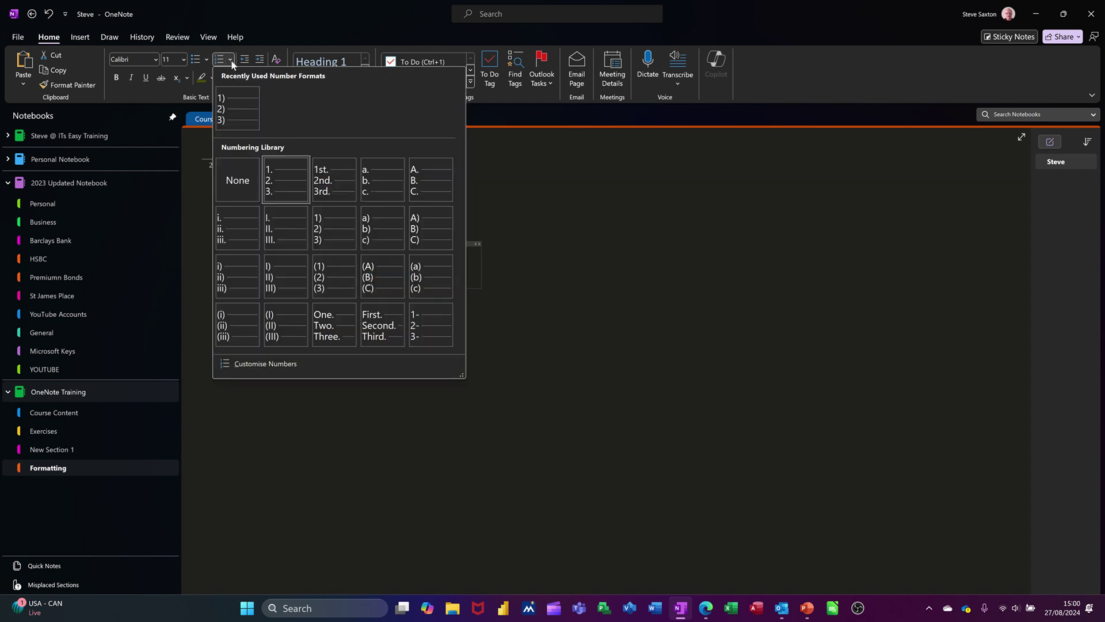
left_click(320, 224)
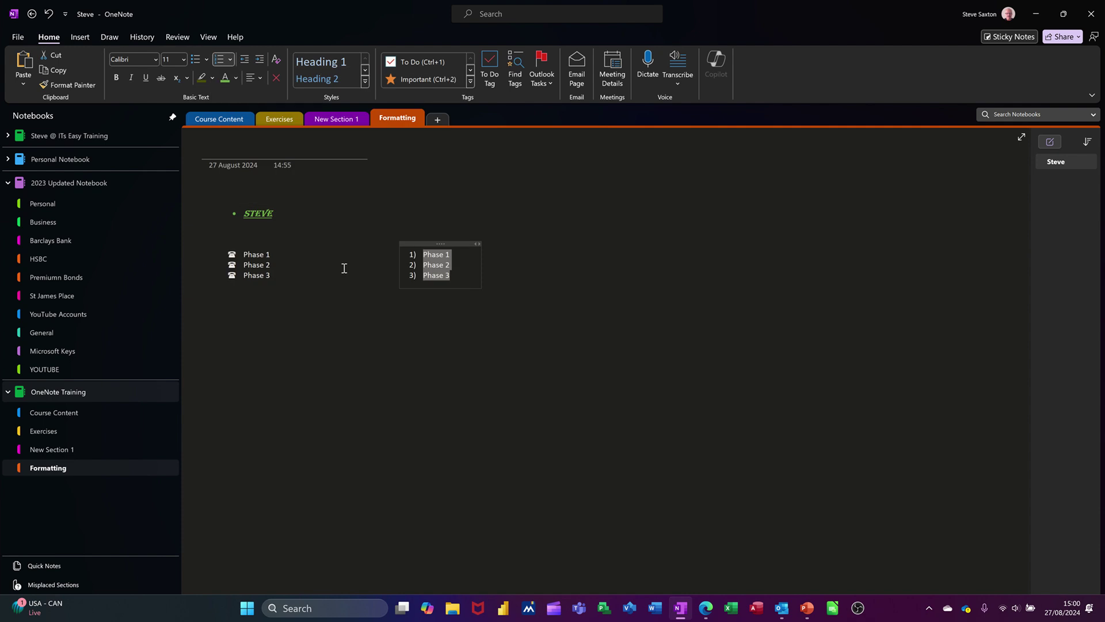
left_click(461, 276)
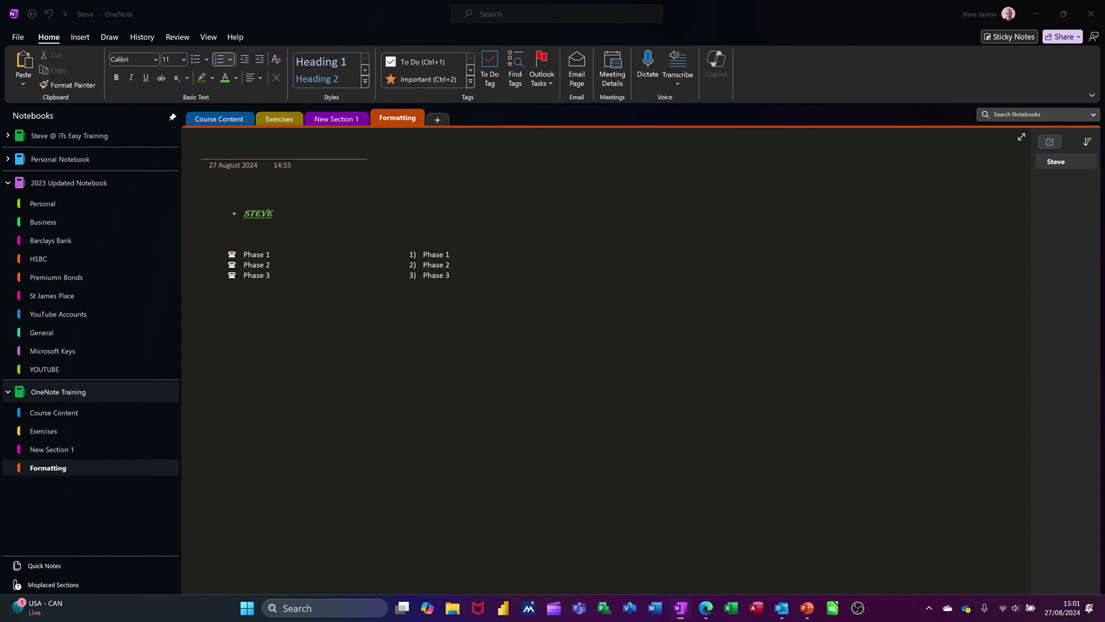
- Add a note with an indented sentence about the name and an unindented 'Formatting' line below
left_click(346, 318)
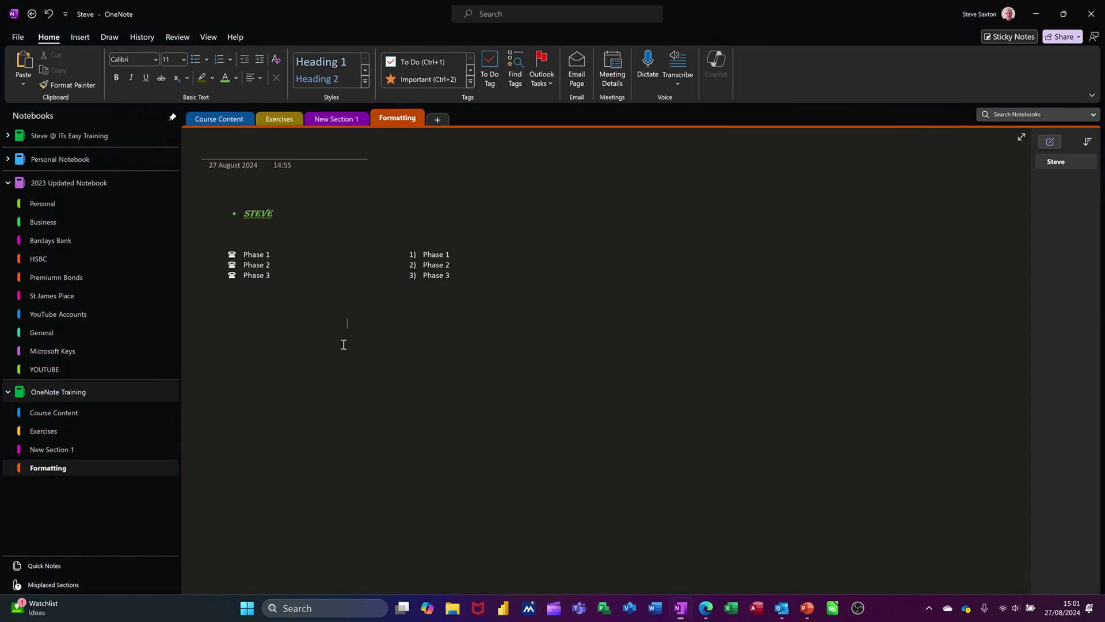
left_click(304, 321)
type("Steve is nice")
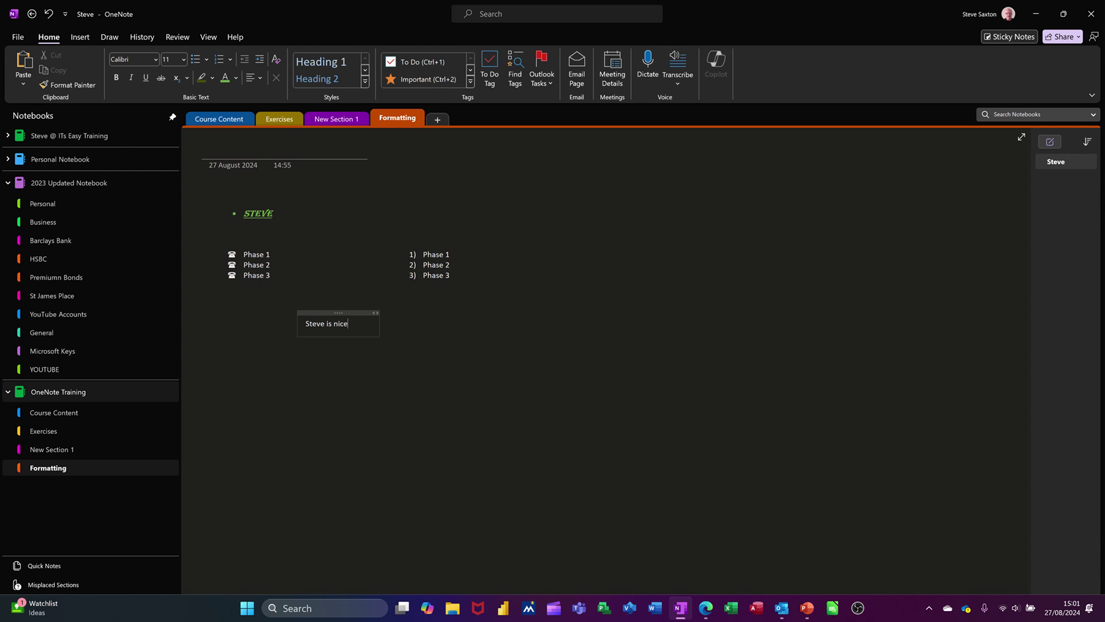
left_click(259, 59)
type("Formatting")
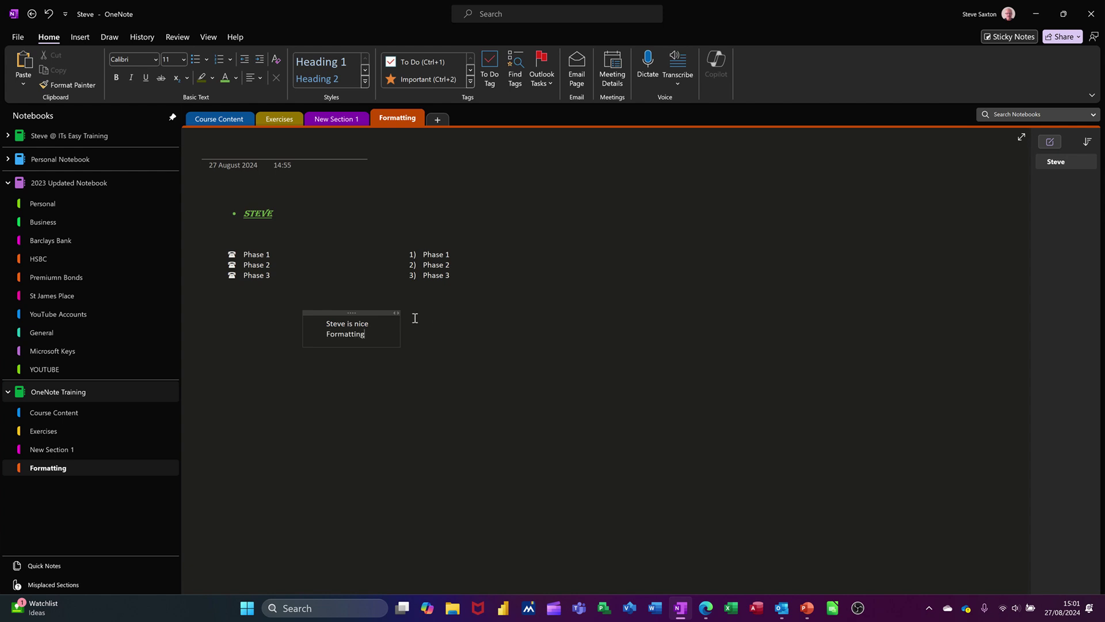
left_click(248, 62)
- Colour the indented sentence a custom bright blue, #0099CC, from More Colours
left_click(236, 78)
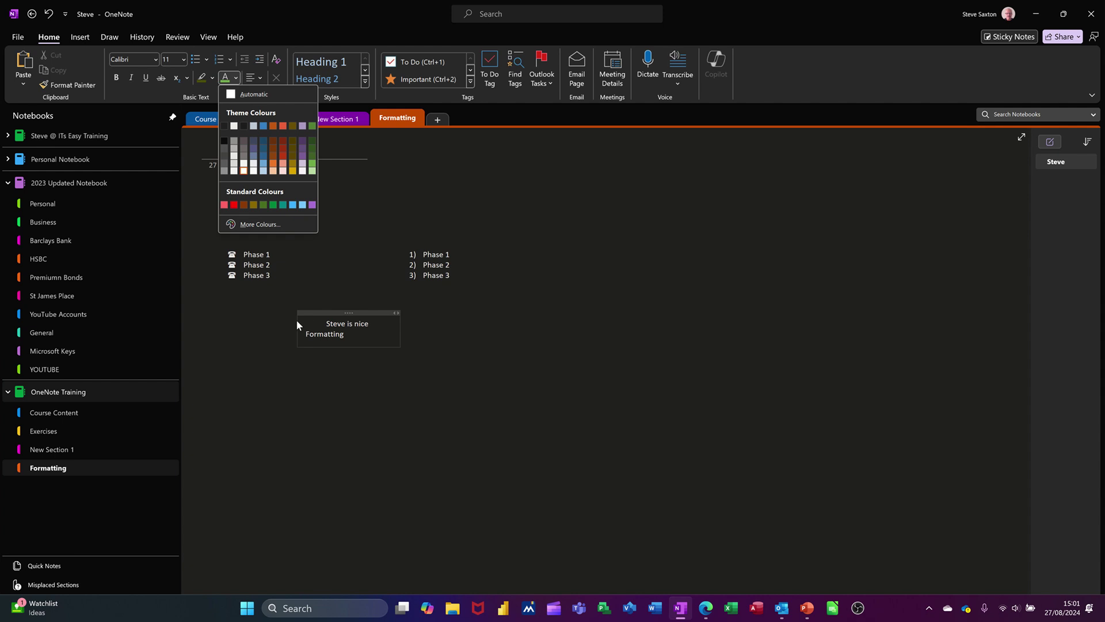
left_click(279, 325)
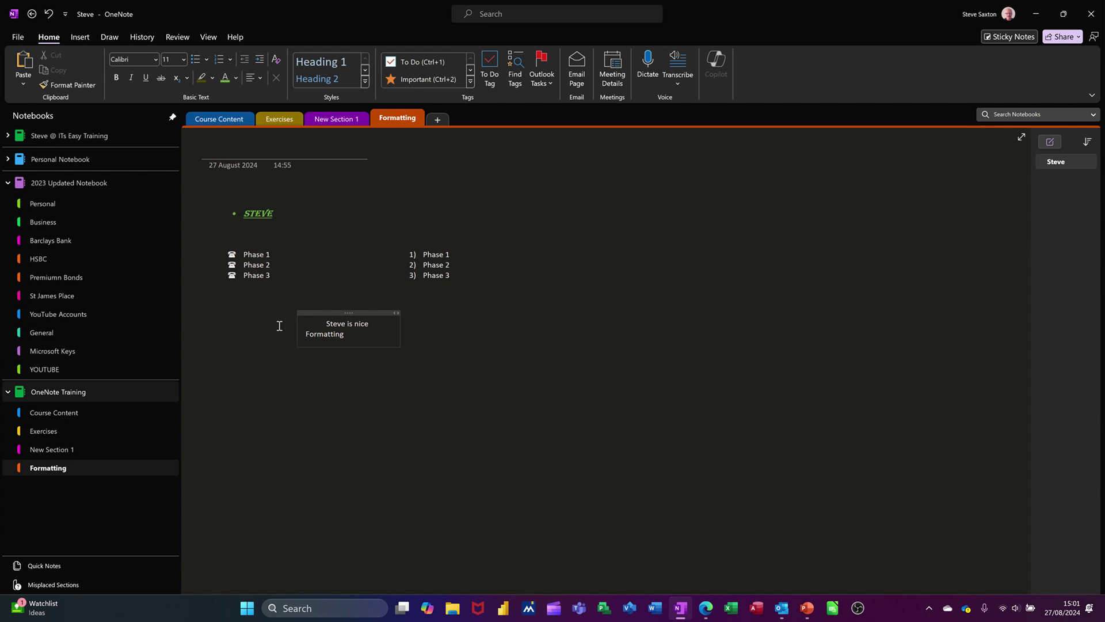
left_click(312, 324)
left_click_drag(326, 323, 370, 324)
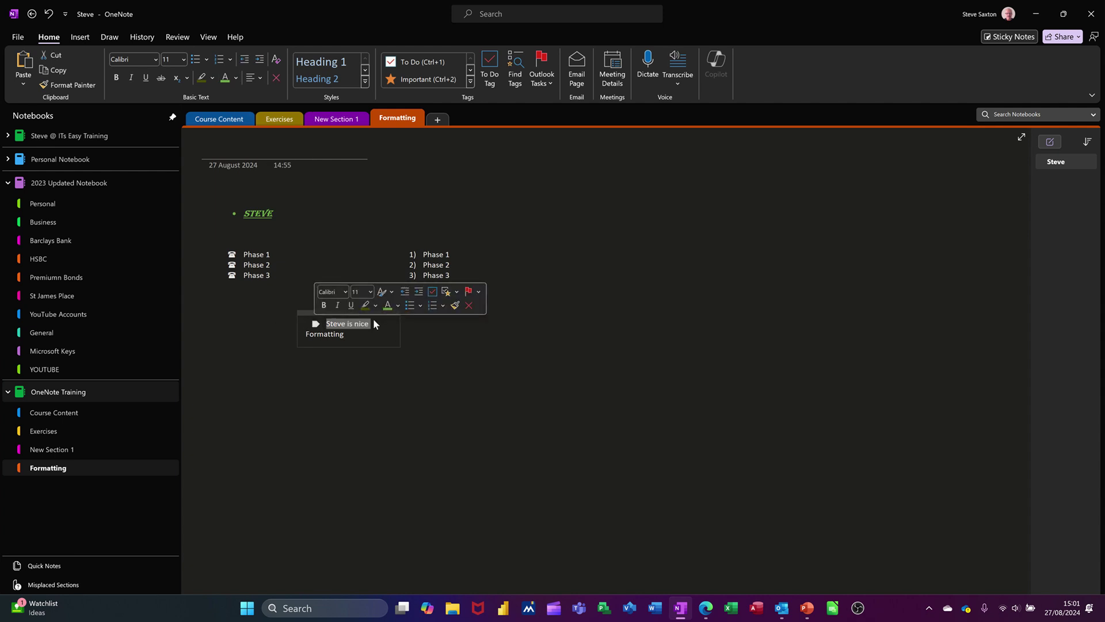
left_click(234, 78)
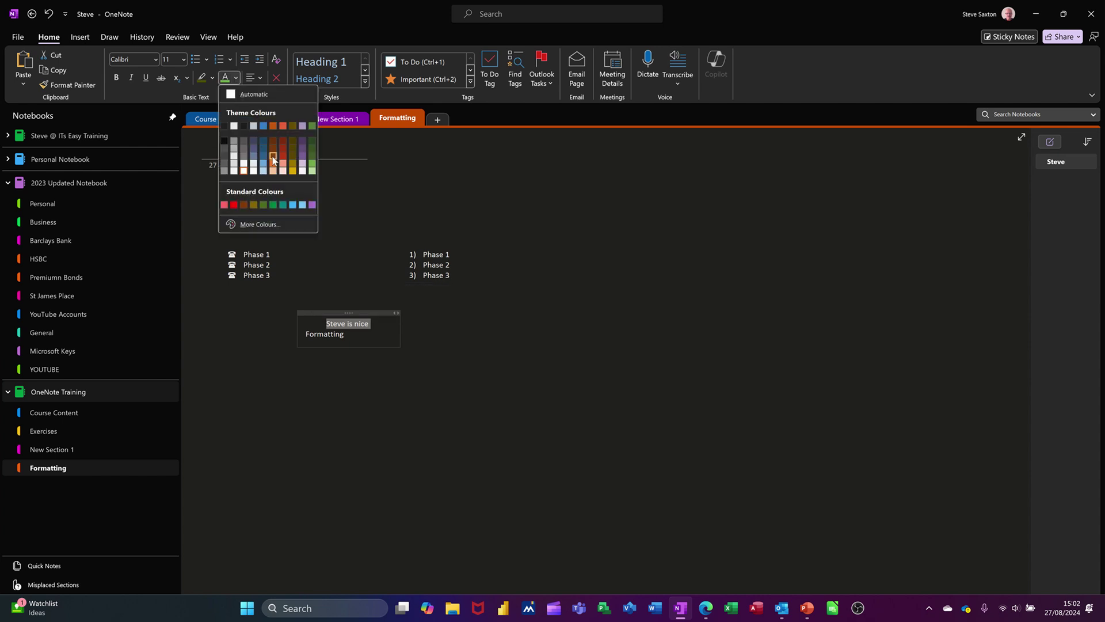
left_click(243, 228)
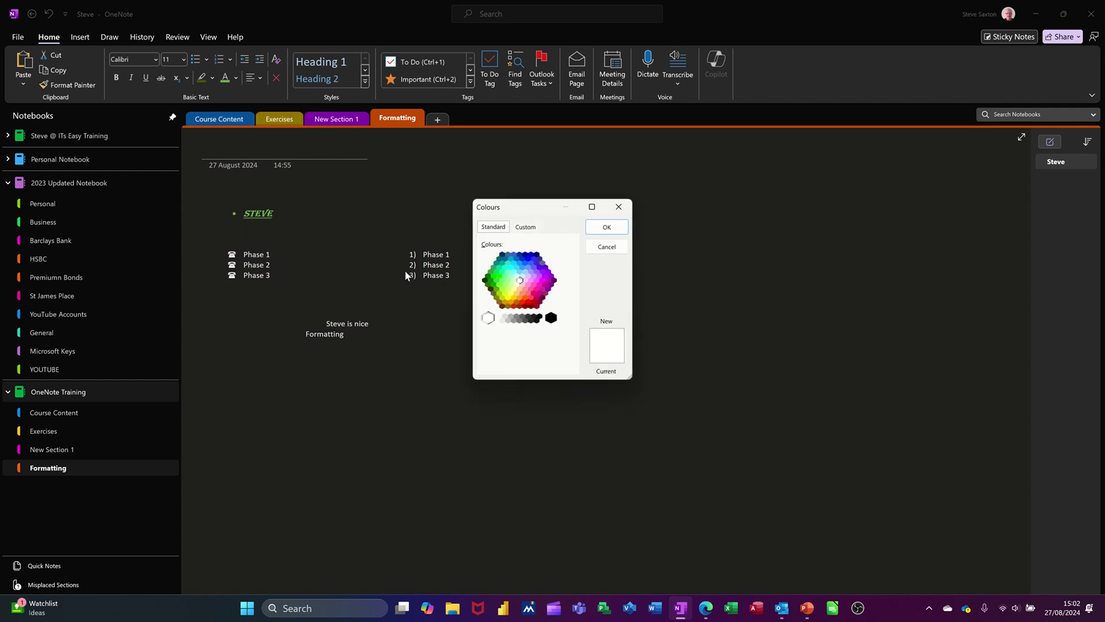
left_click(511, 258)
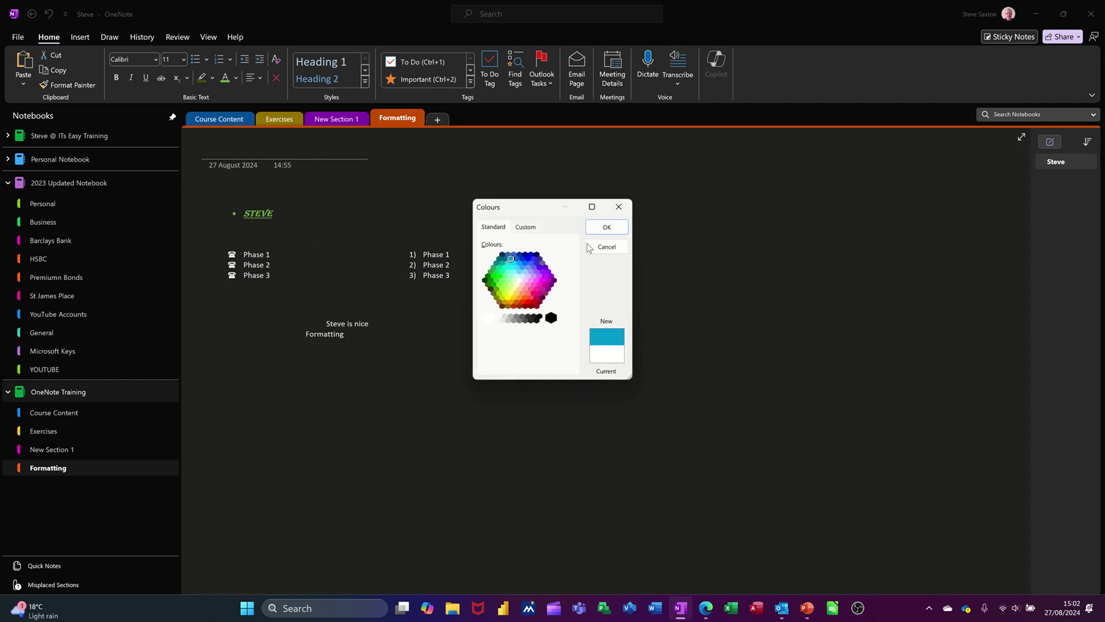
left_click(533, 228)
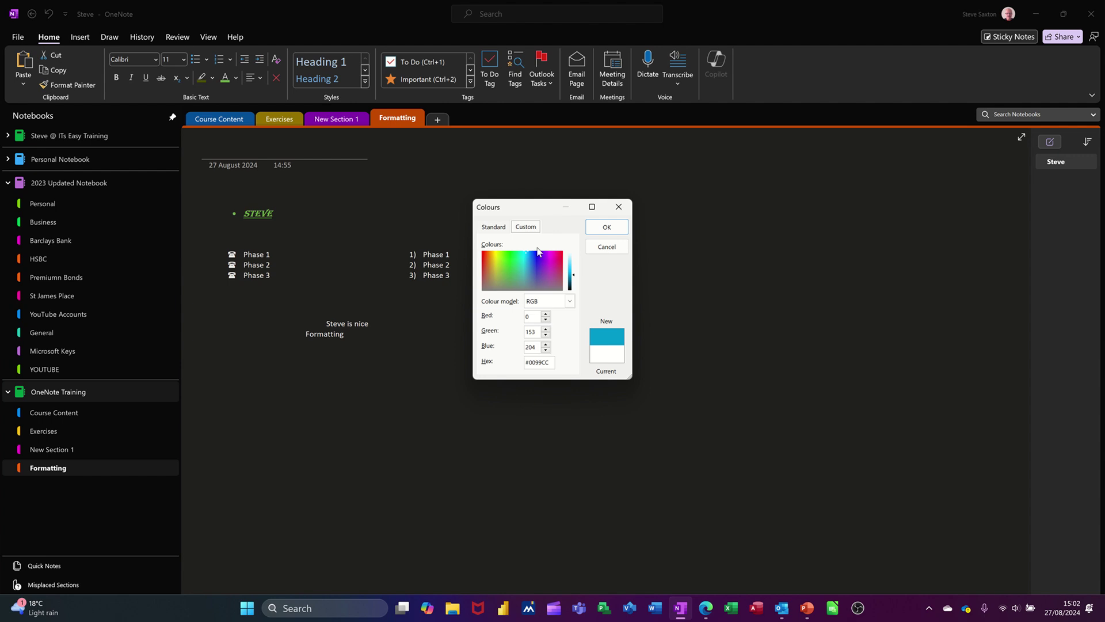
left_click(497, 227)
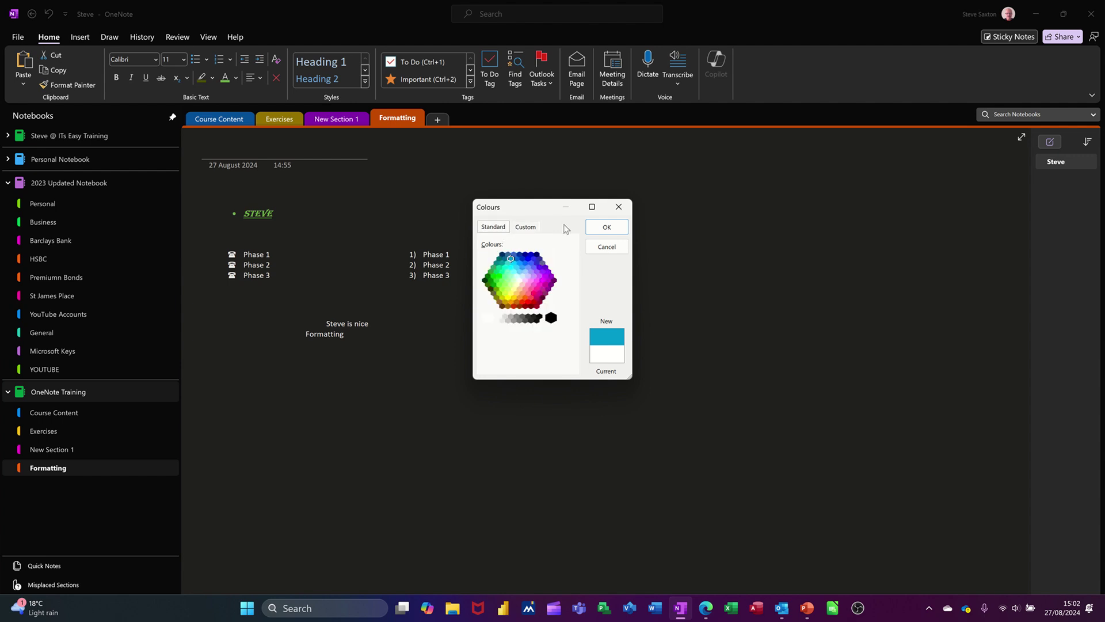
left_click(604, 228)
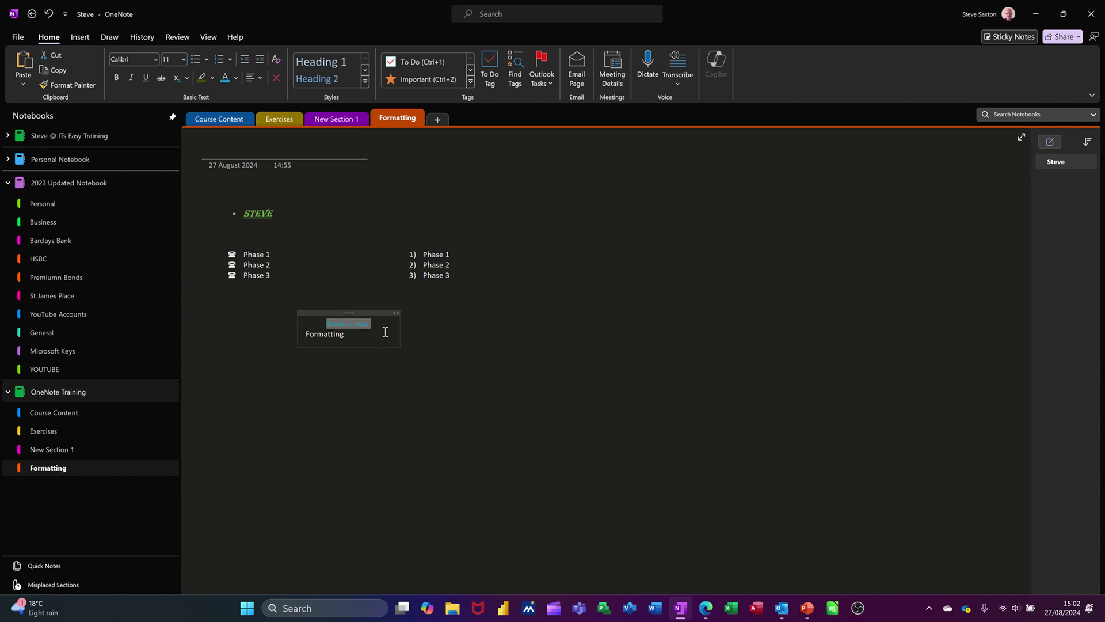
- Highlight the sentence in magenta and the word Formatting in light pink
left_click(212, 79)
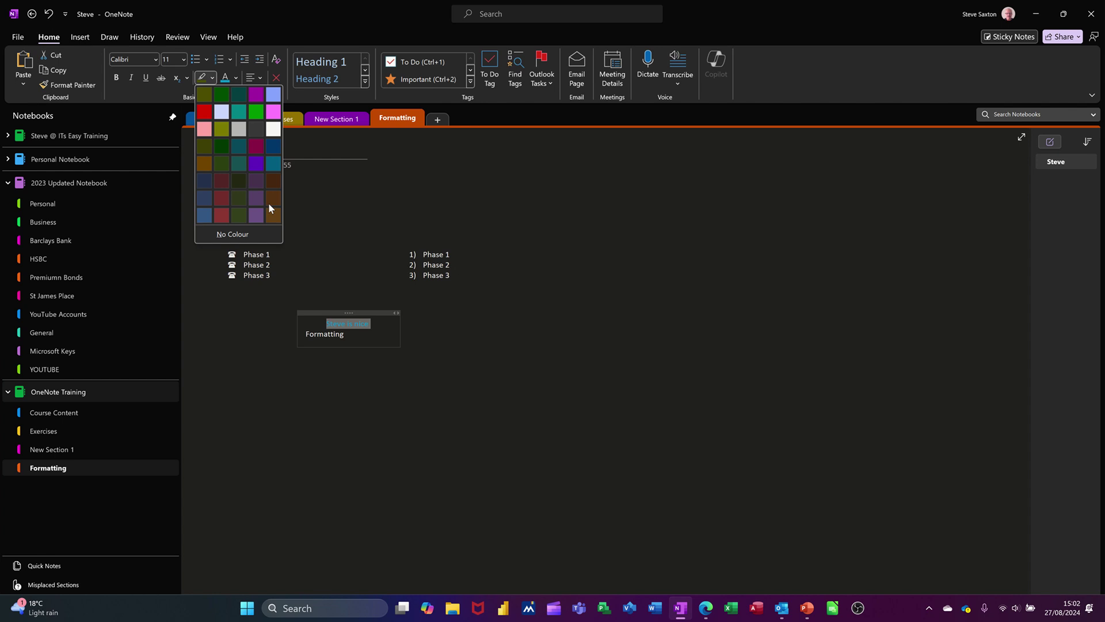
left_click(273, 111)
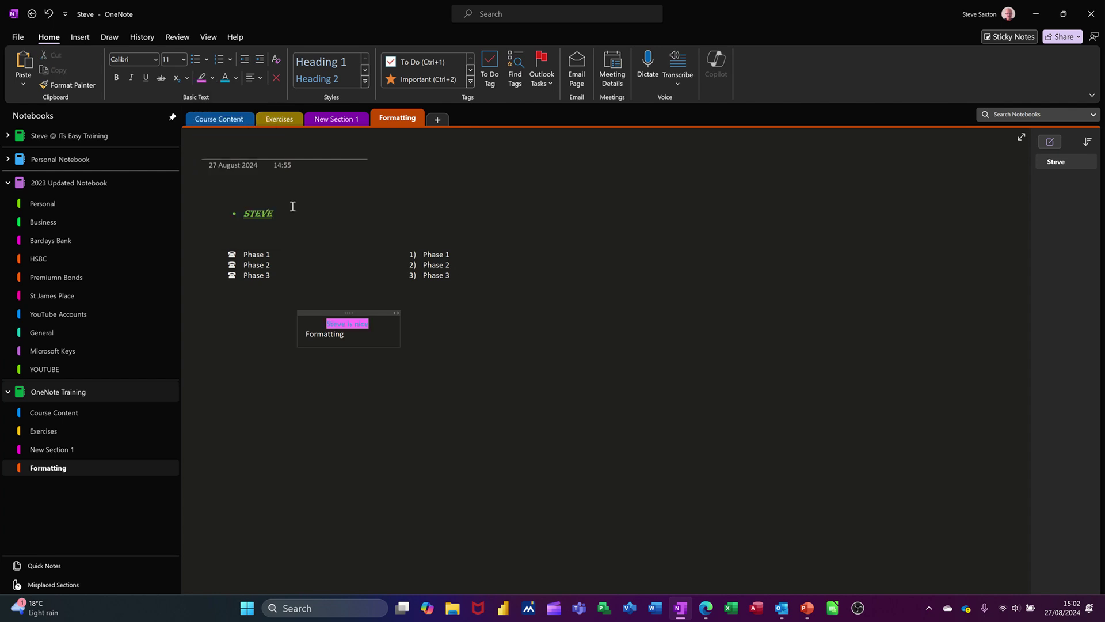
left_click(362, 392)
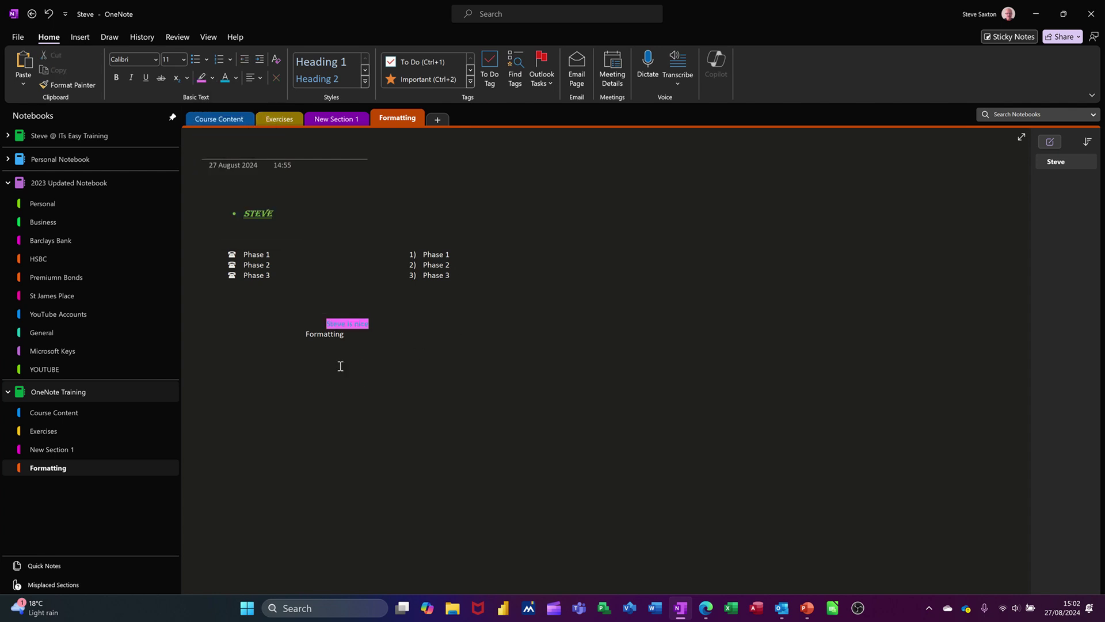
left_click_drag(307, 335, 346, 335)
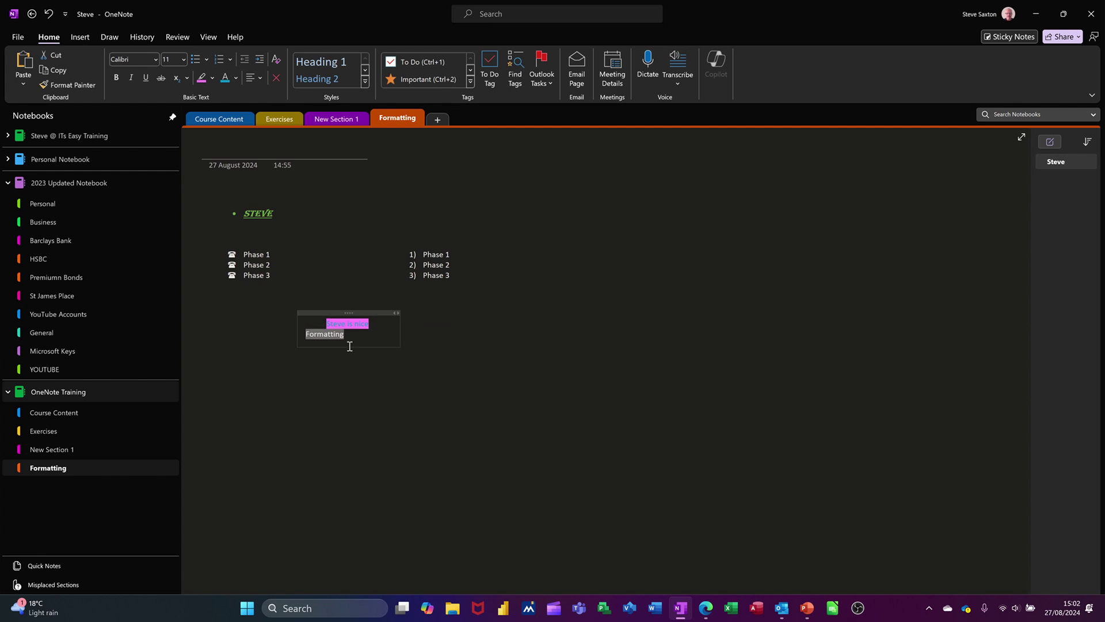
left_click(213, 78)
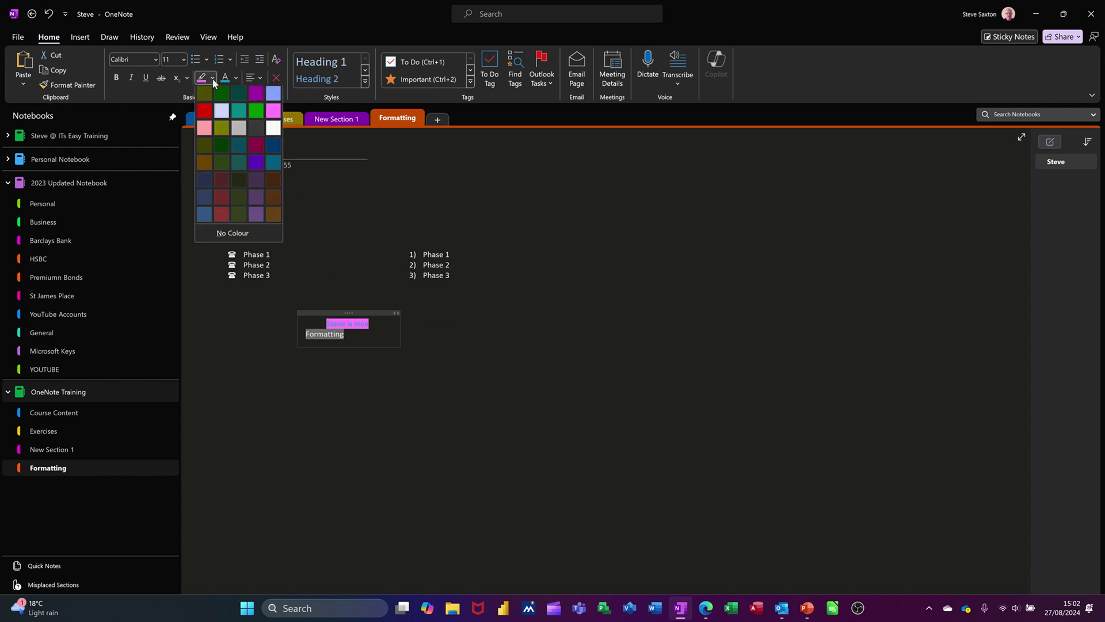
left_click(205, 128)
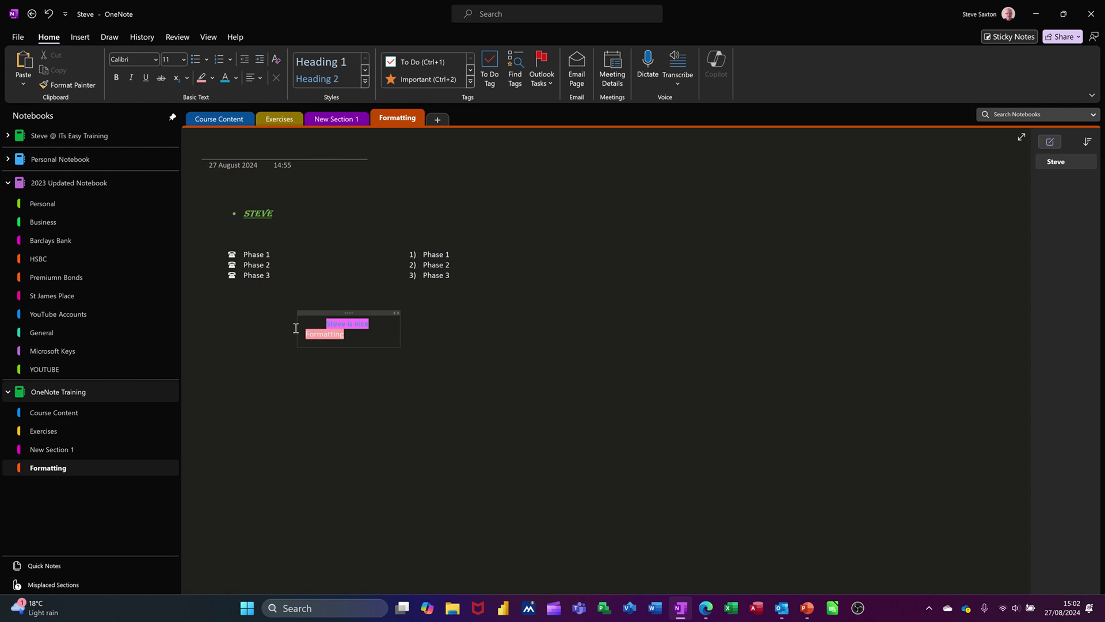
left_click(440, 376)
- Clear formatting from Formatting, the sentence, and the green name bullet, leaving plain Calibri 11
left_click_drag(306, 334, 344, 334)
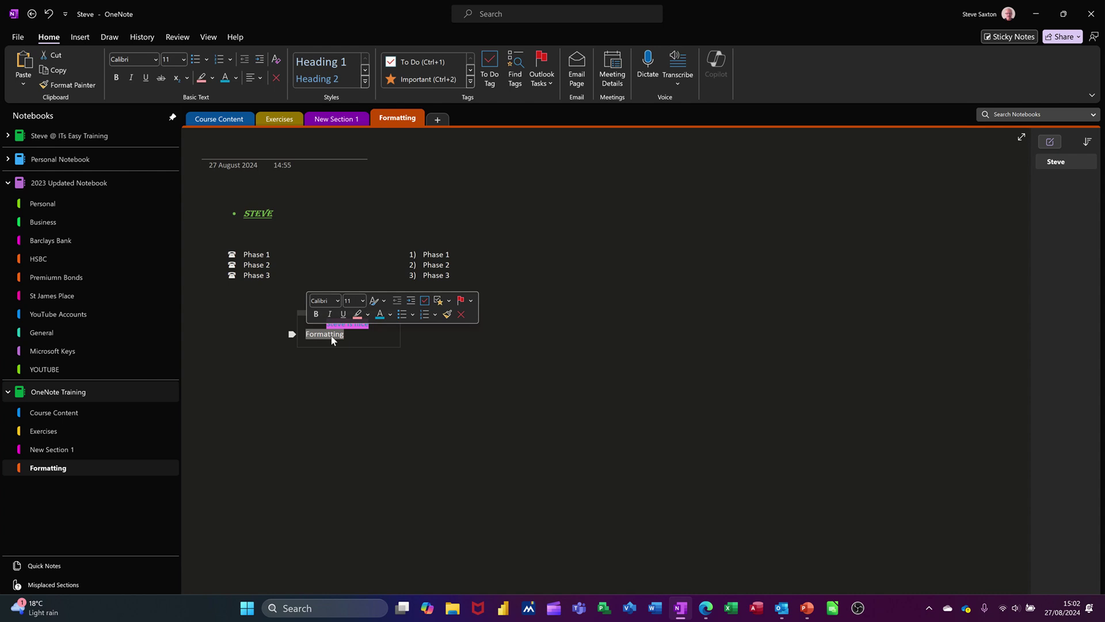
left_click(281, 79)
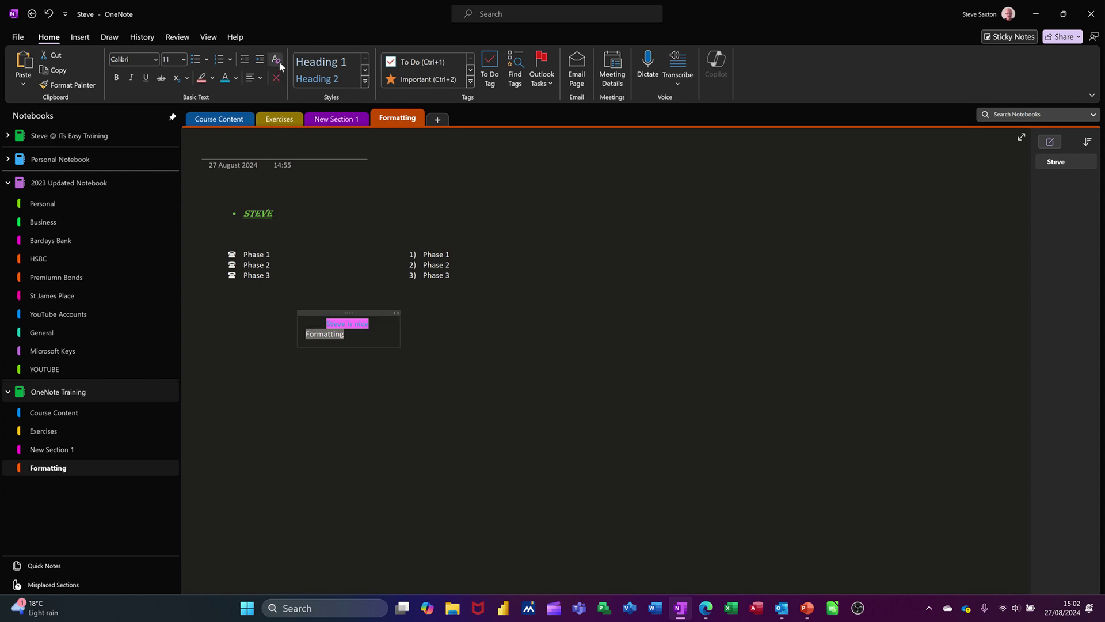
left_click(390, 402)
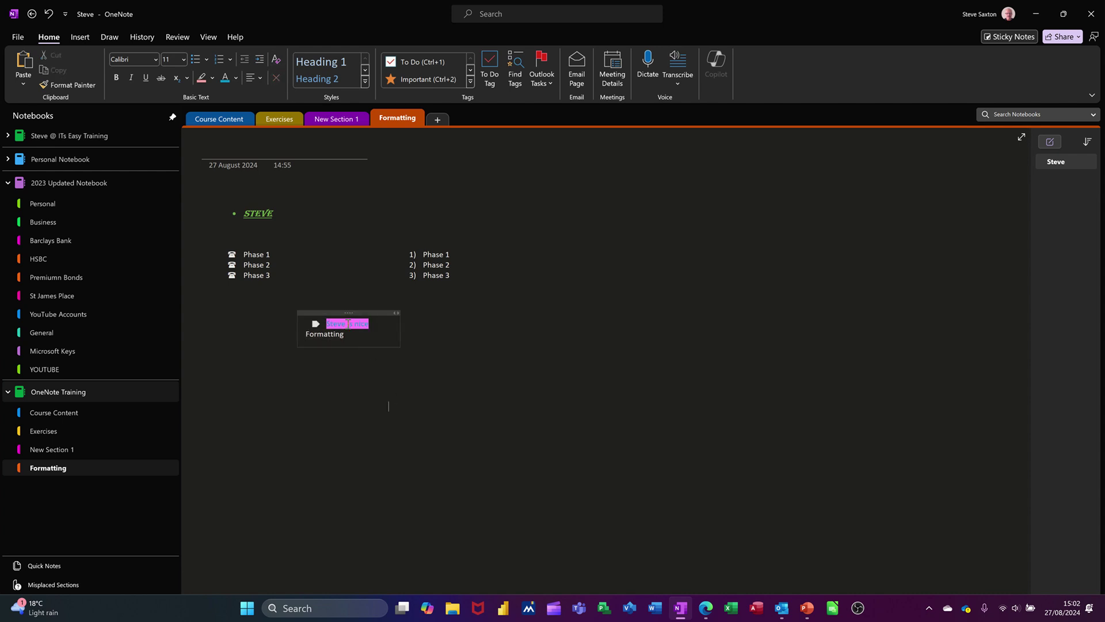
left_click(275, 60)
left_click(259, 213)
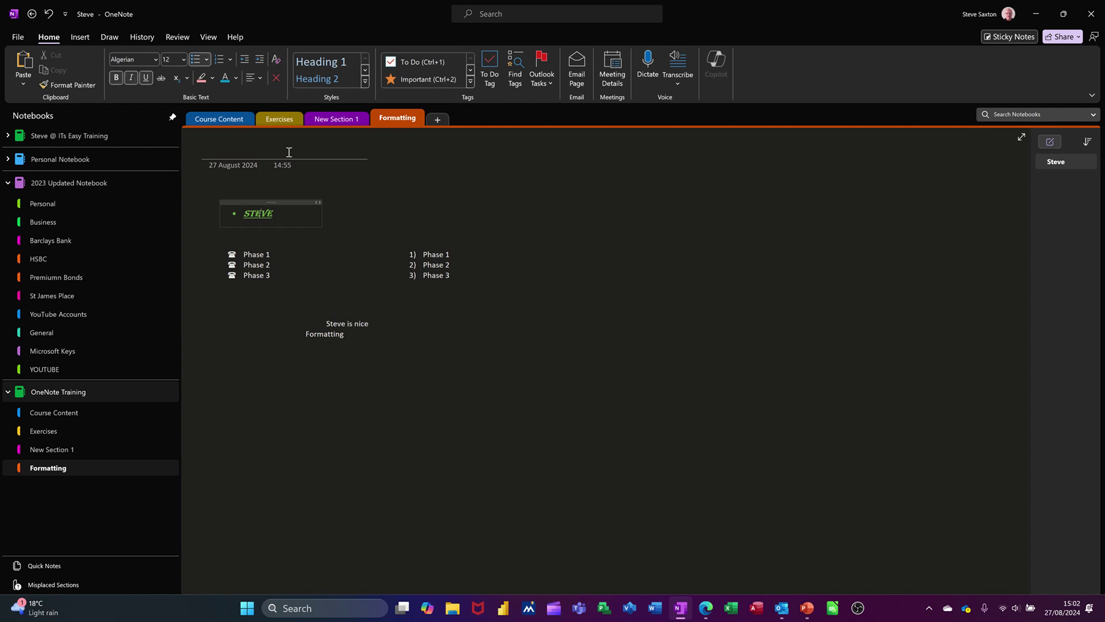
left_click(277, 62)
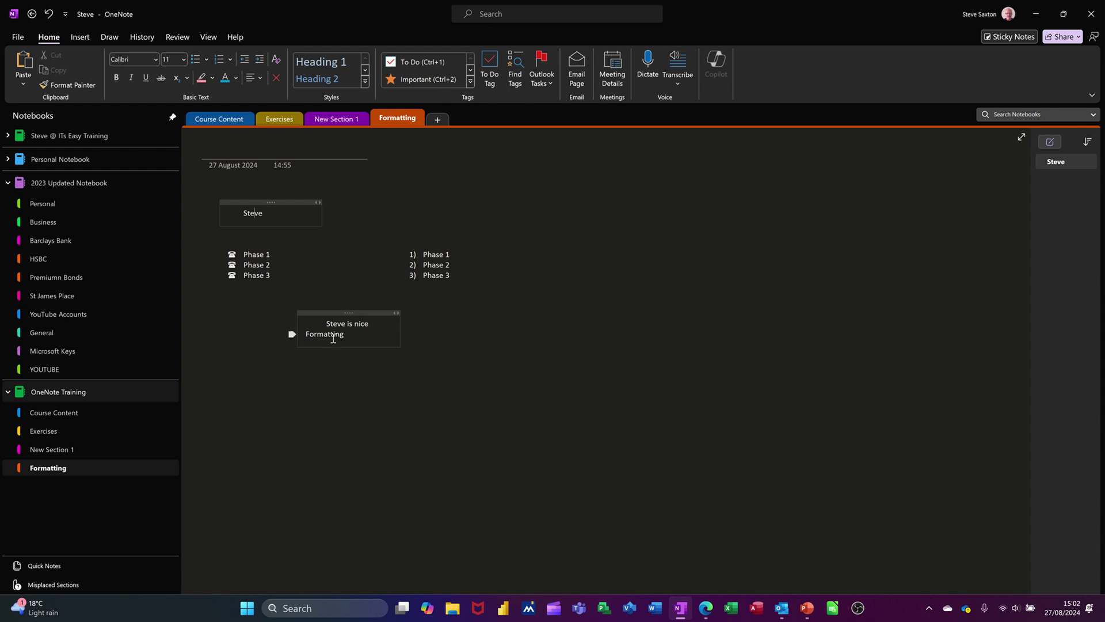
left_click(333, 336)
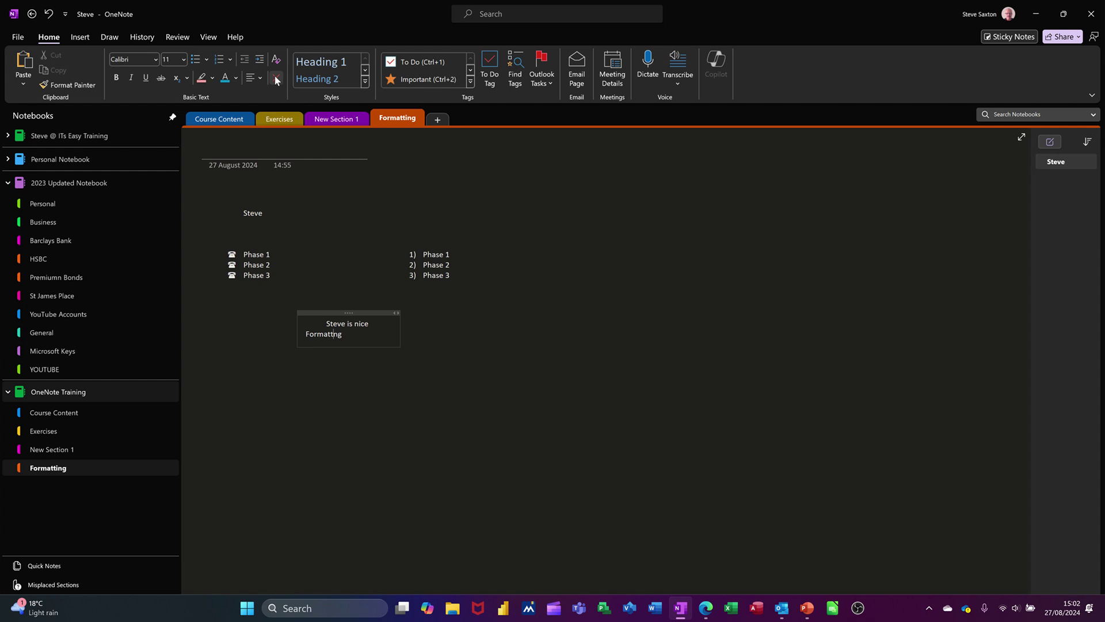
- Delete the misspelled second line and then the whole sentence note
double_click(357, 323)
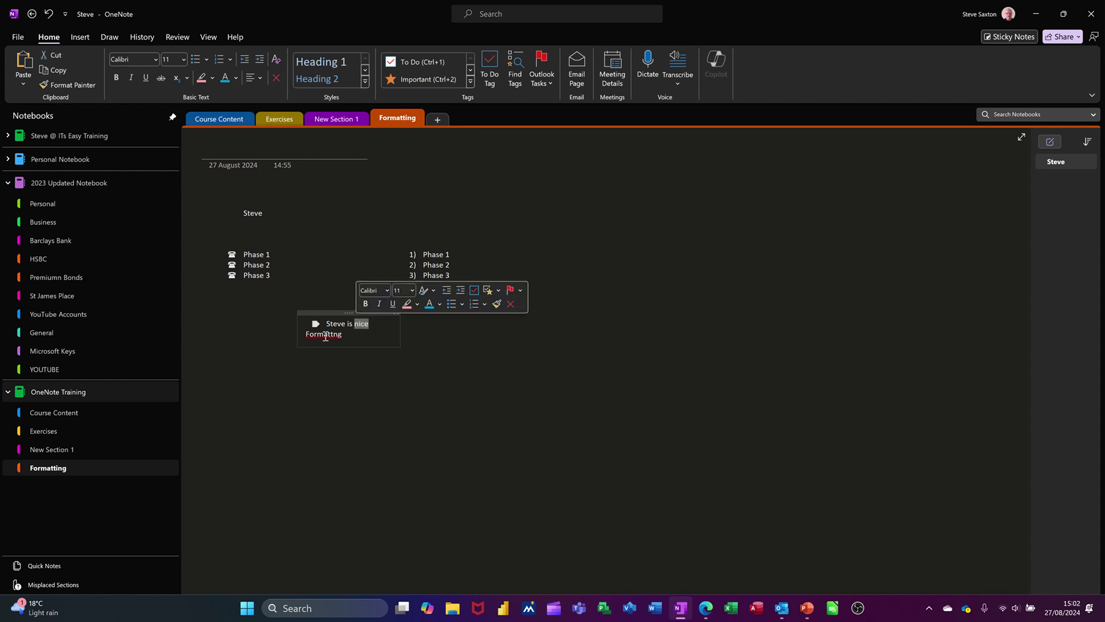
left_click_drag(310, 335, 354, 332)
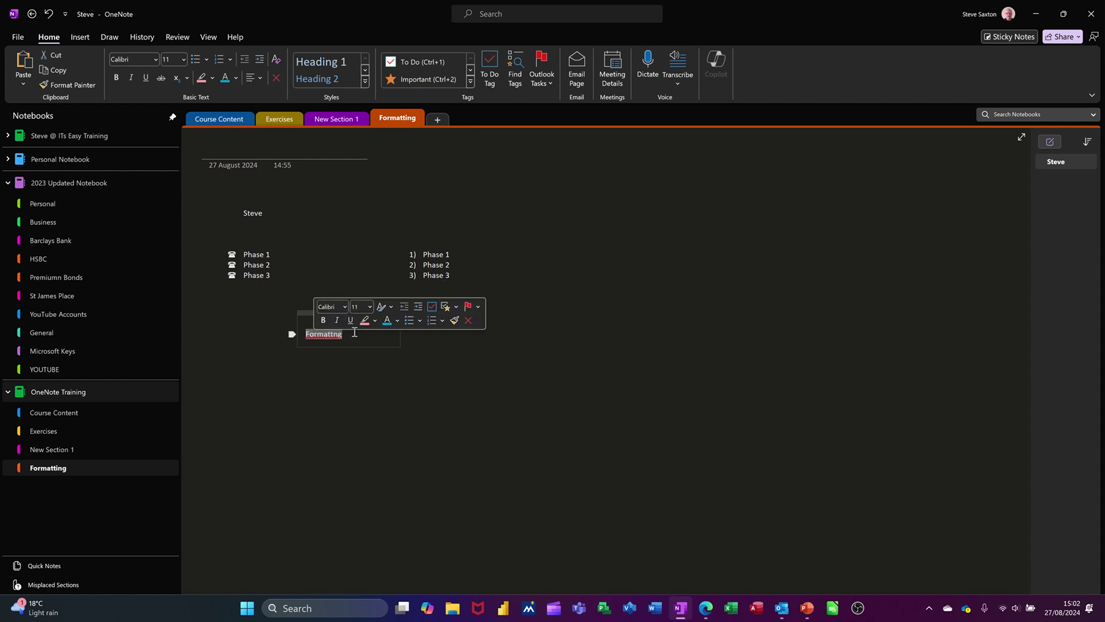
left_click(277, 78)
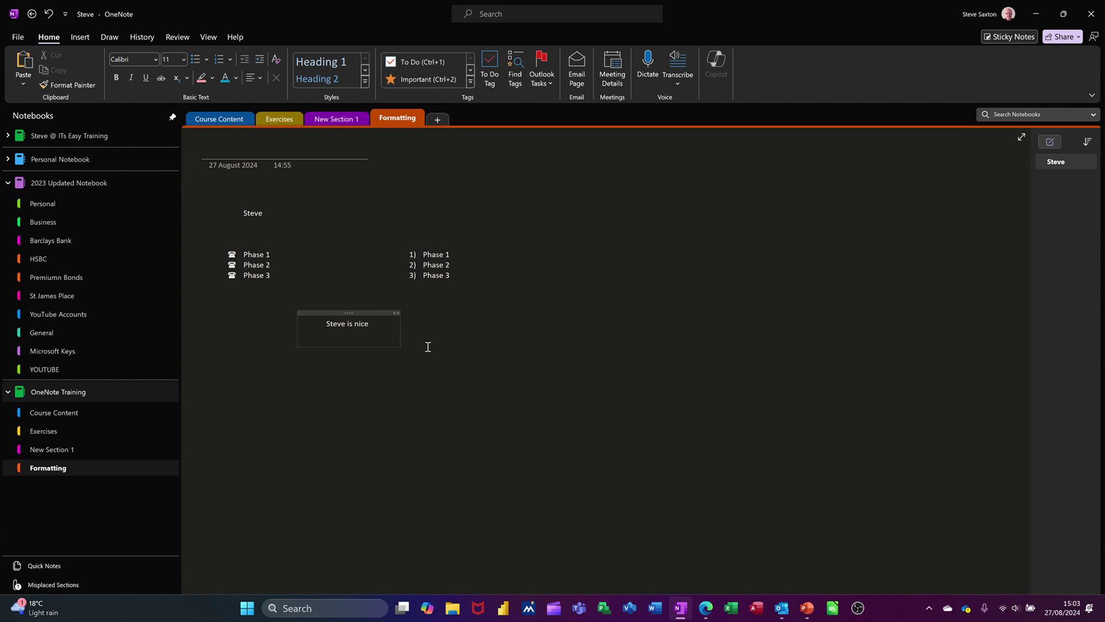
left_click_drag(357, 311, 504, 298)
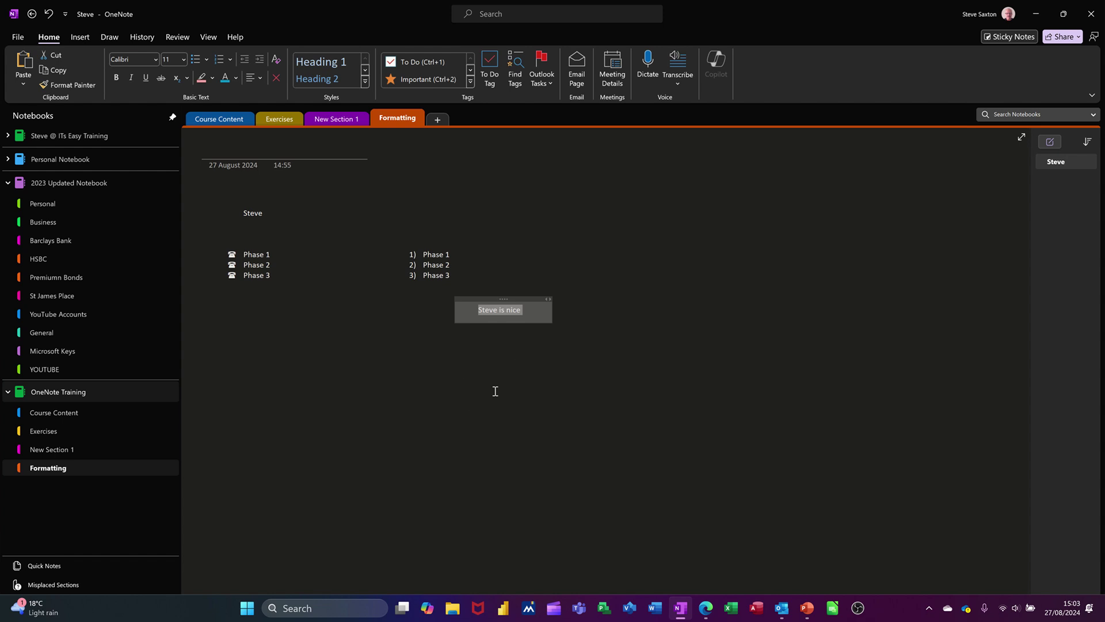
left_click(496, 392)
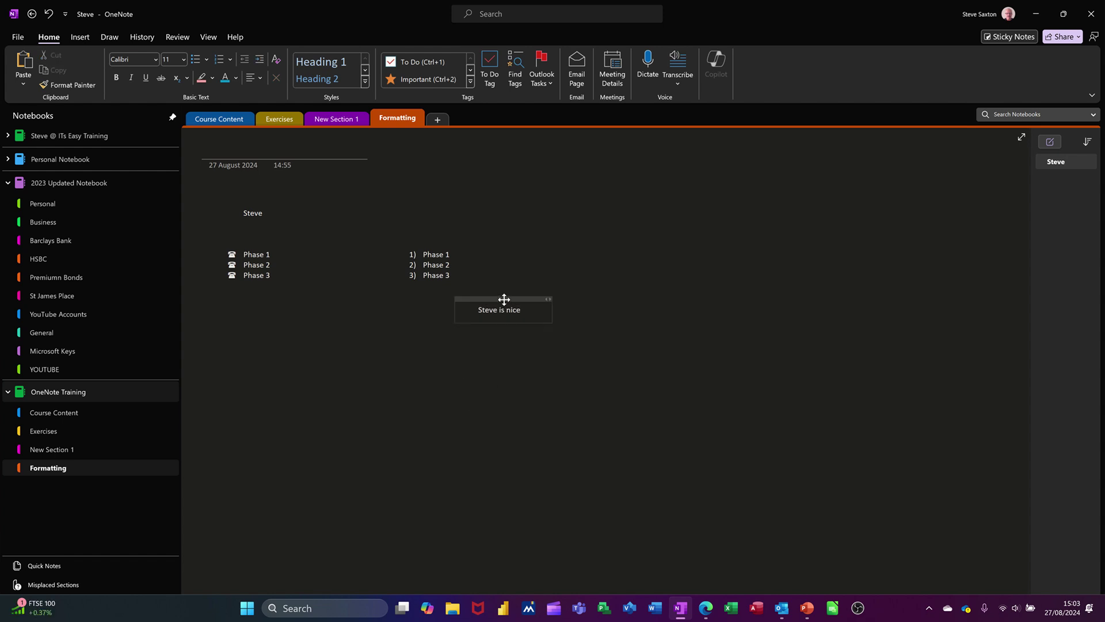
left_click(503, 298)
key("Delete")
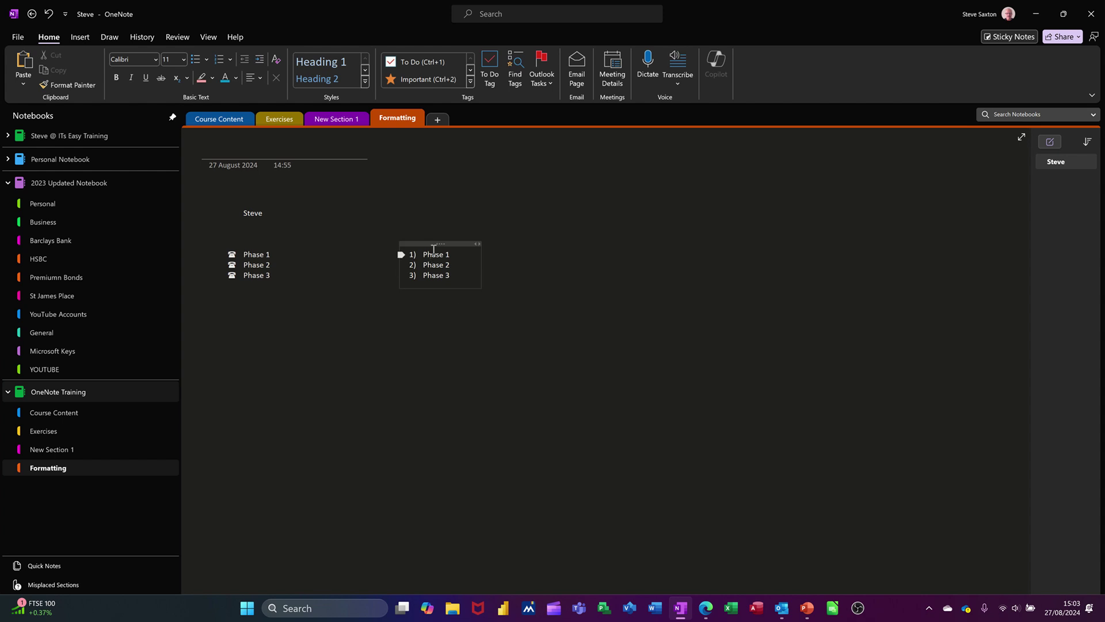
- Merge the numbered Phase list beneath the phone list and shift the combined note right
left_click(429, 244)
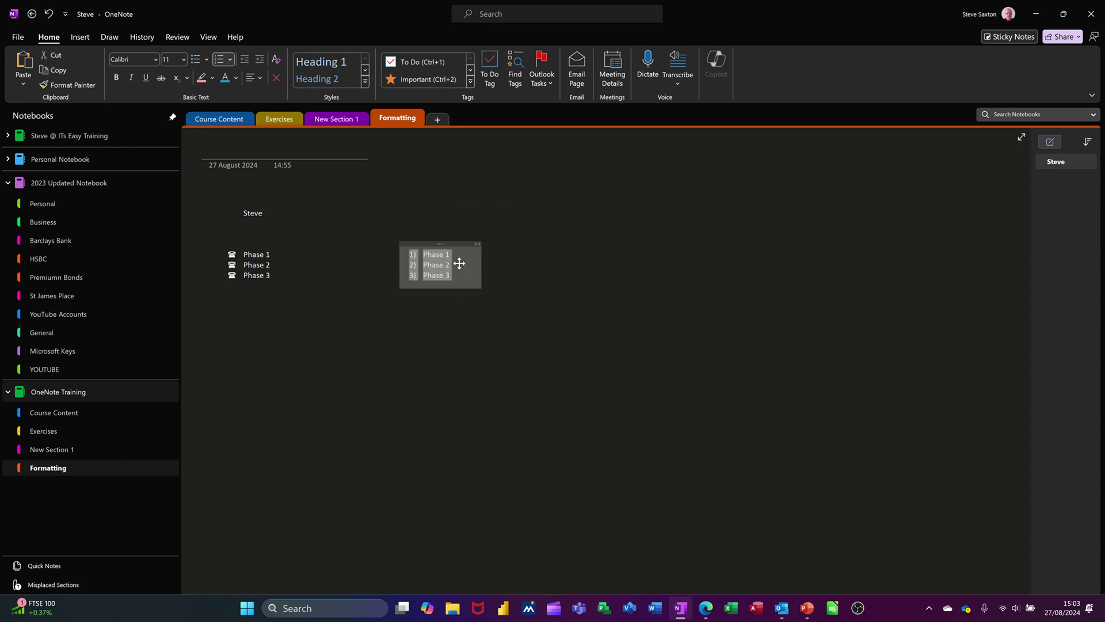
left_click_drag(423, 241, 255, 288)
key("Tab")
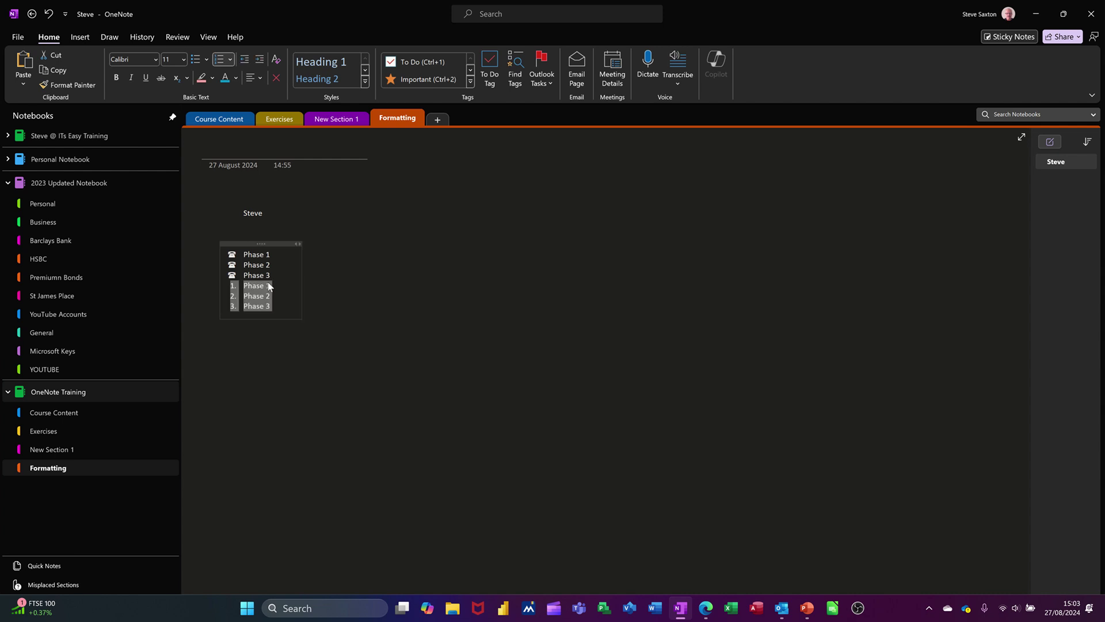
left_click(313, 274)
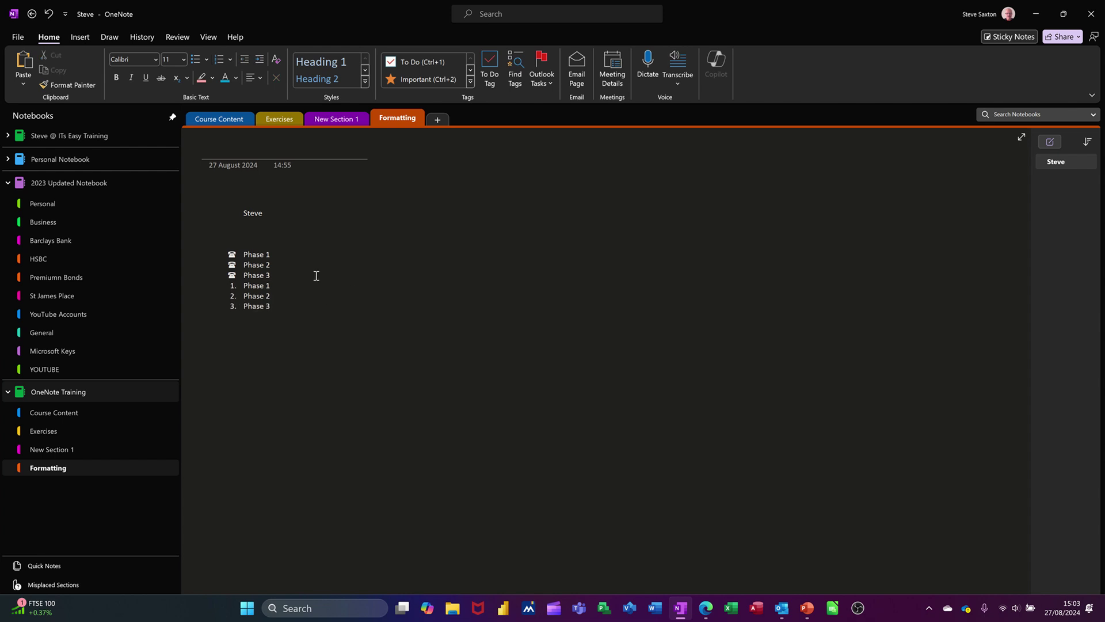
left_click_drag(246, 245, 356, 233)
- Type 23rd in a new note with the rd as superscript
left_click(456, 239)
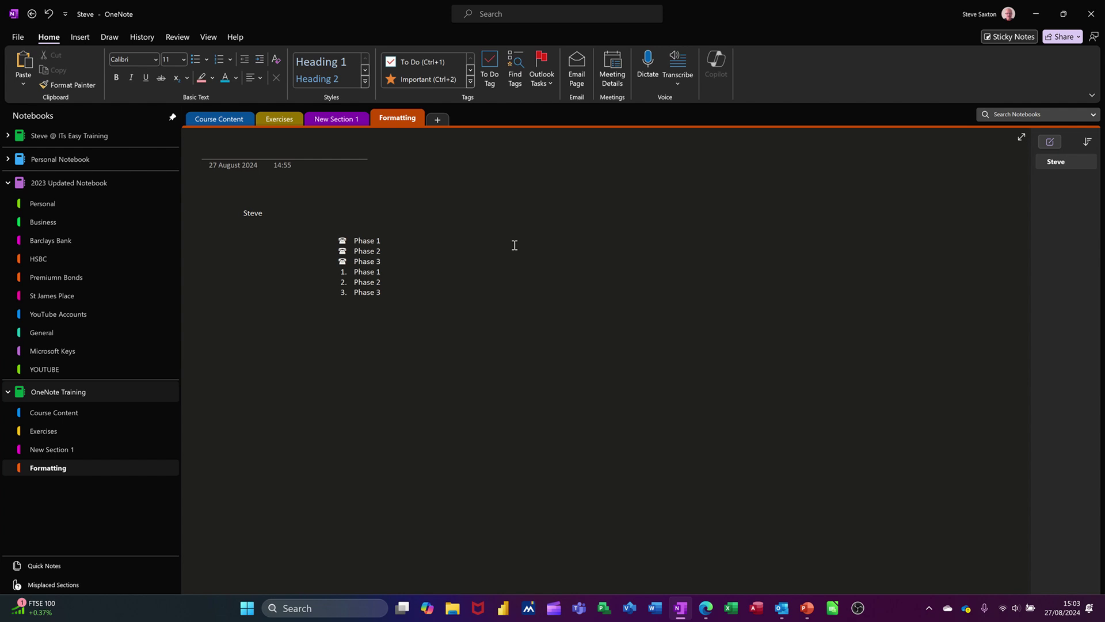
type("23rd")
left_click_drag(466, 241, 474, 242)
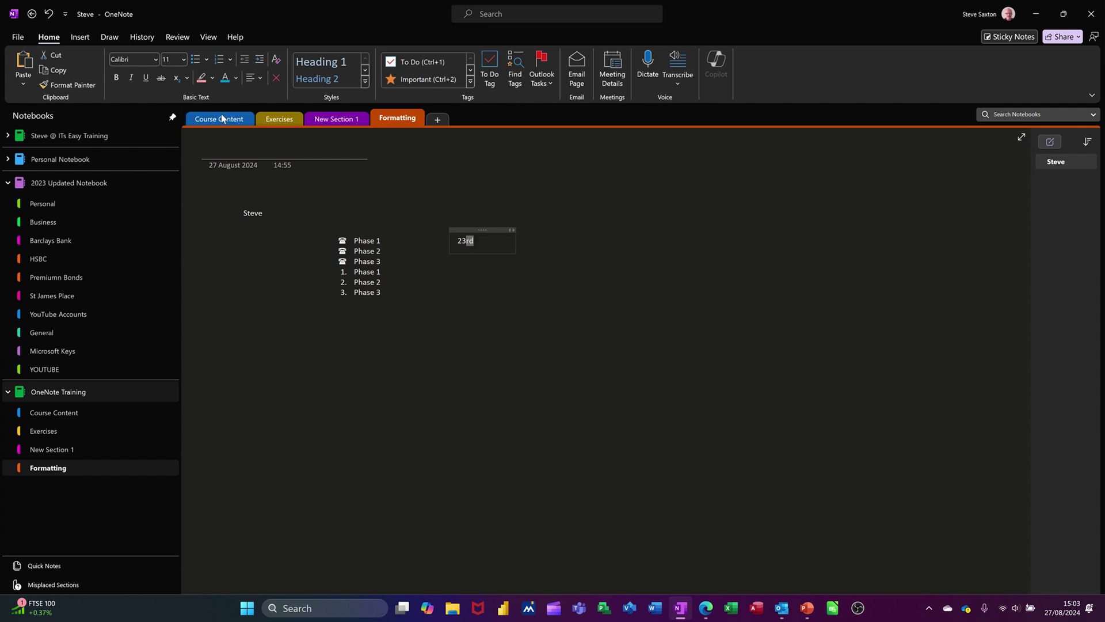
left_click(186, 78)
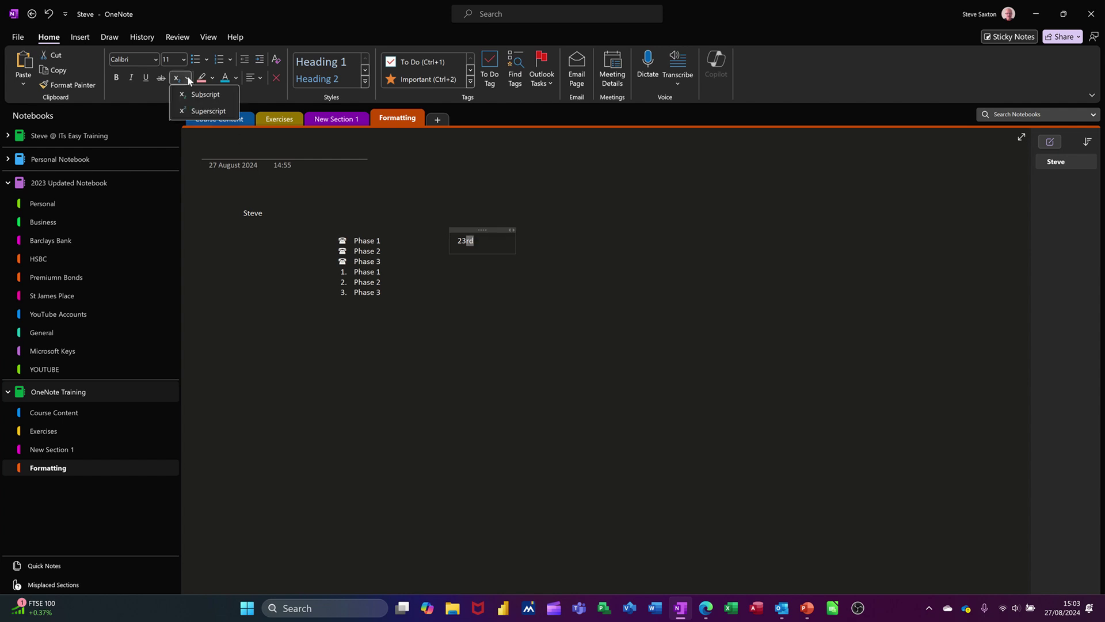
left_click(208, 112)
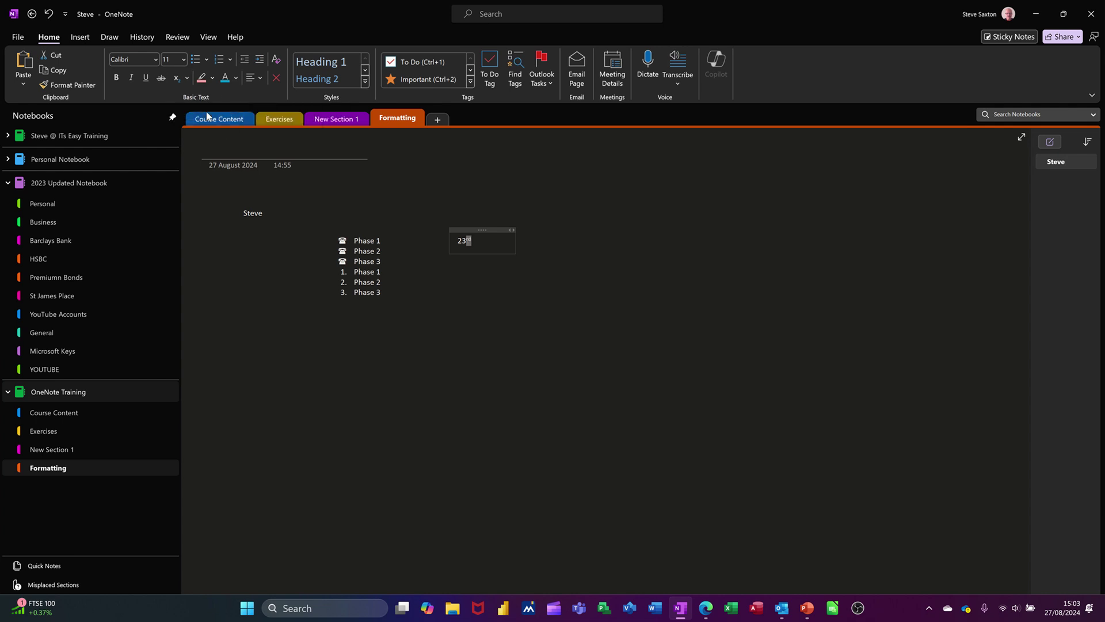
left_click(501, 267)
- Type H2SO4 and make the 2 and 4 subscript
type("SO4")
left_click_drag(461, 256, 466, 255)
left_click(477, 253)
left_click_drag(481, 252, 477, 252)
left_click(186, 78)
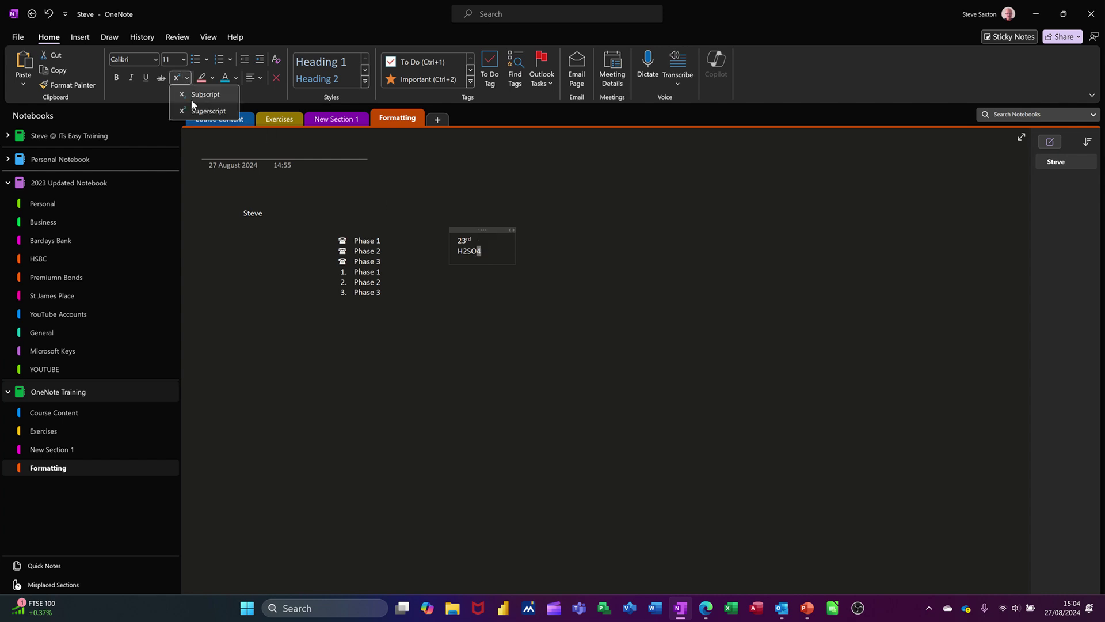
left_click(196, 95)
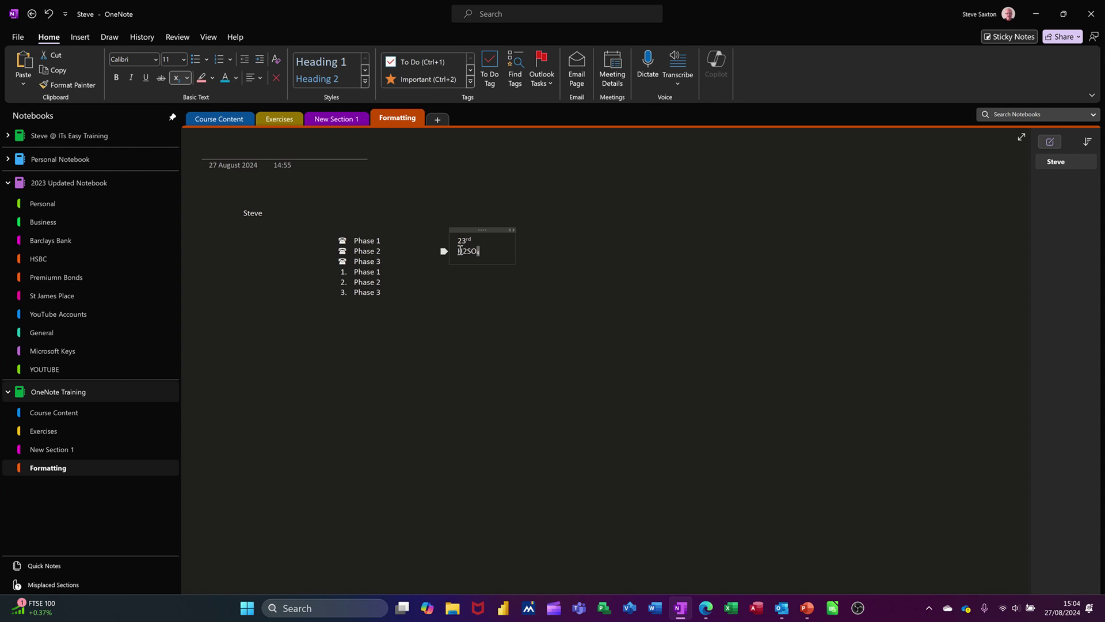
left_click_drag(460, 251, 466, 251)
left_click(179, 78)
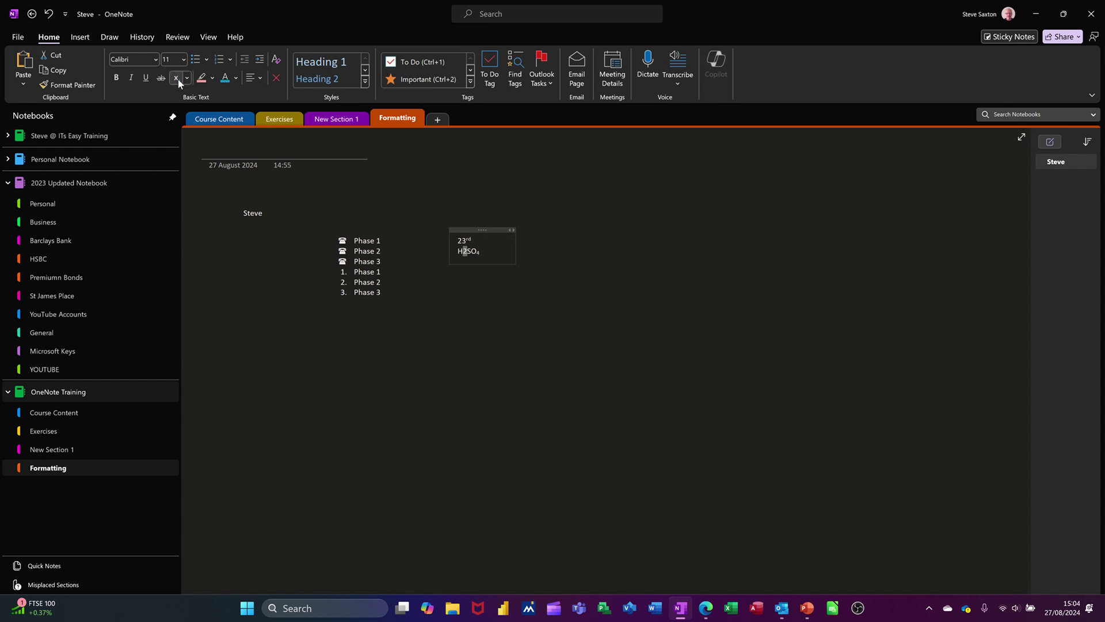
left_click(502, 305)
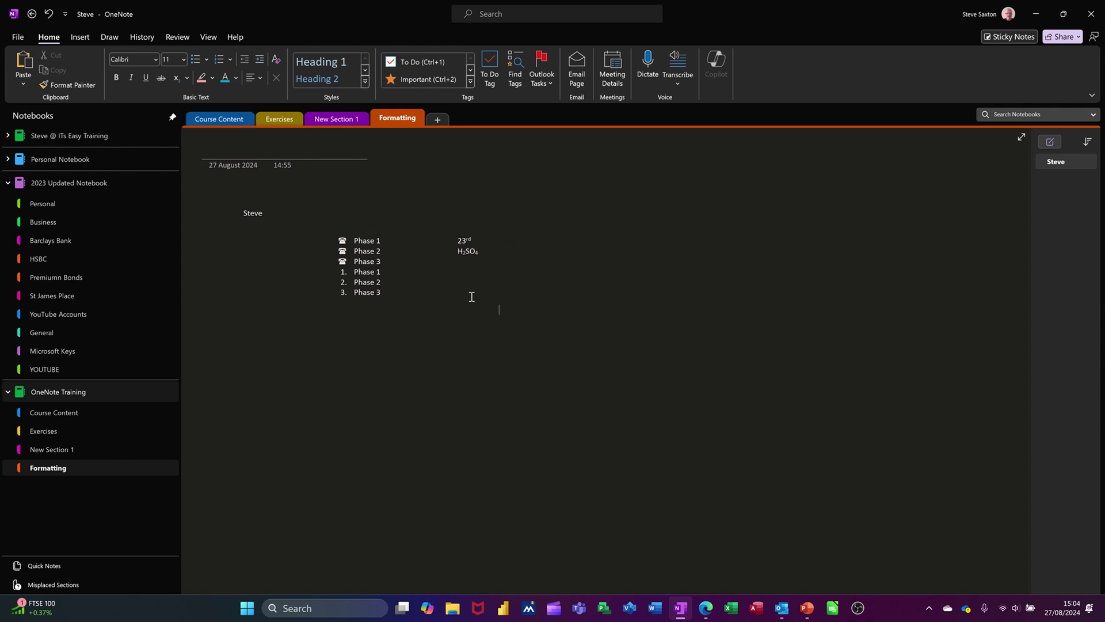
- Type a first name in a new note below the formula and strike it through
type("STEVE")
left_click(458, 296)
left_click(161, 78)
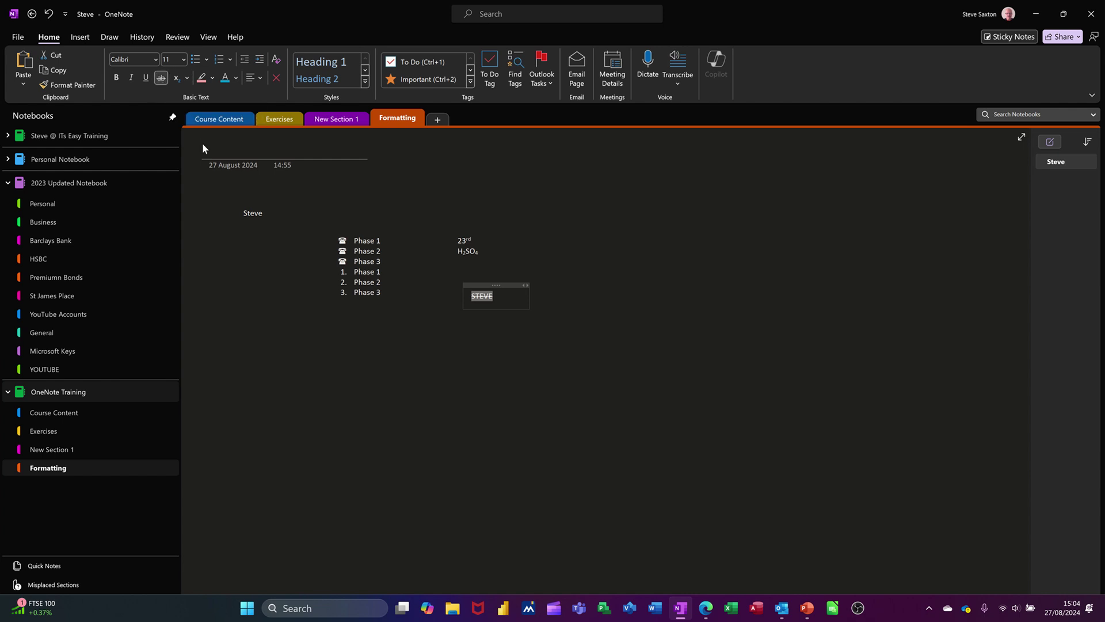
left_click(498, 341)
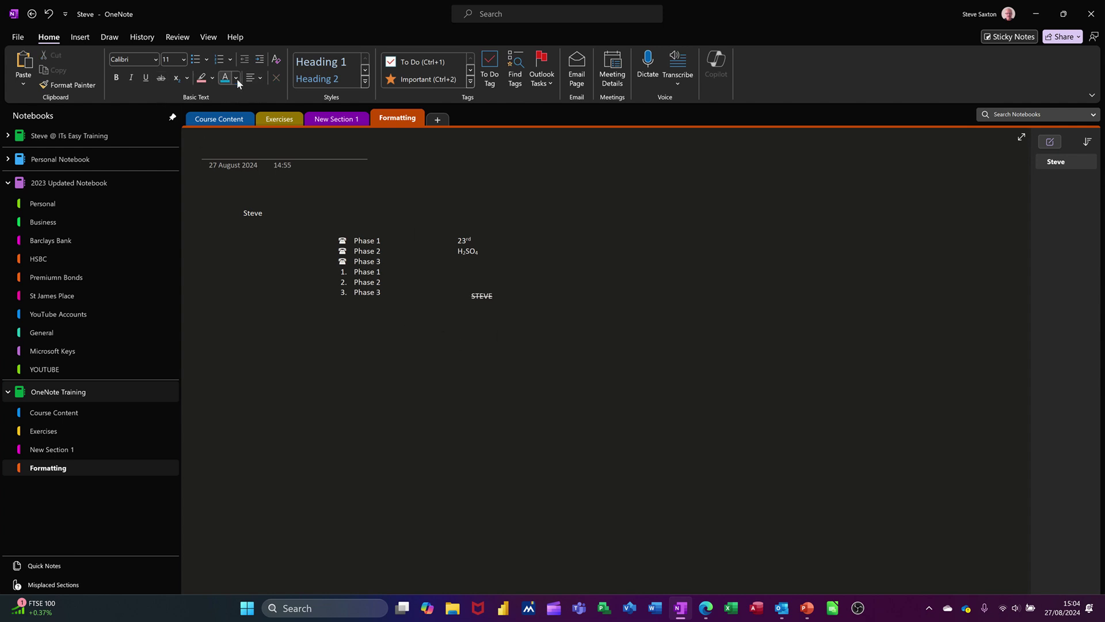
left_click(261, 77)
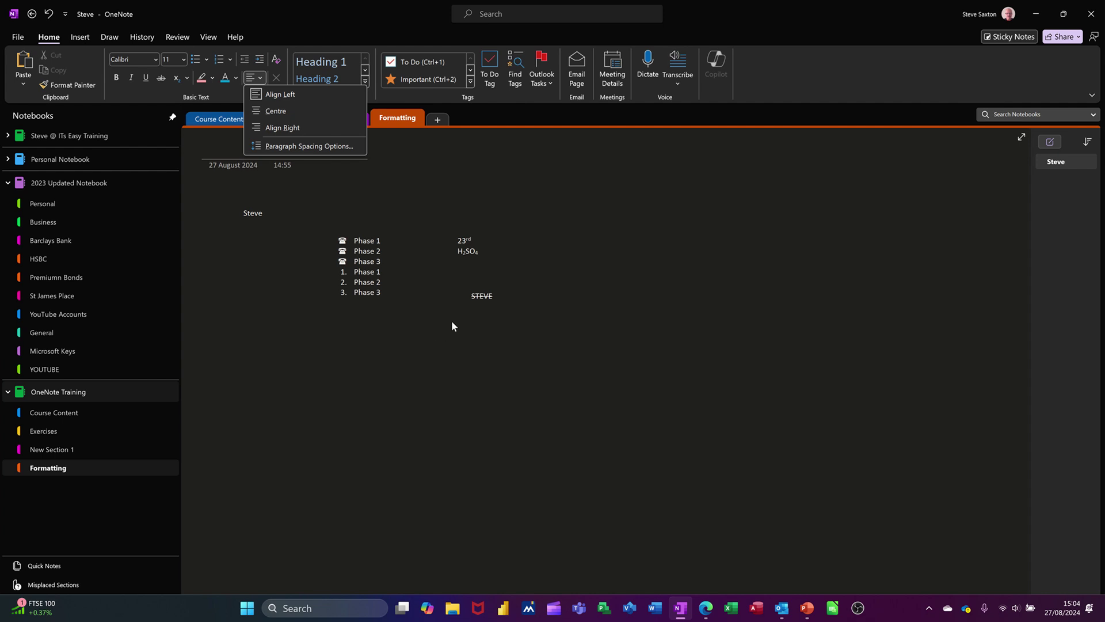
- Add a centred note reading THIS IS TRAINING and narrow its box
left_click(464, 343)
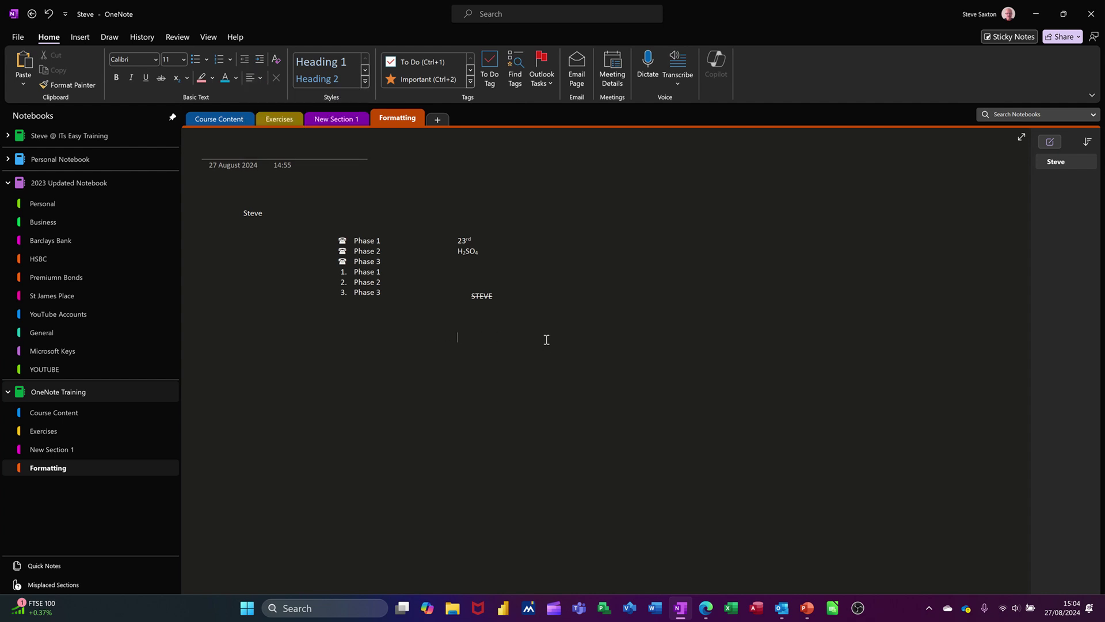
type("THIS IS TRAINING")
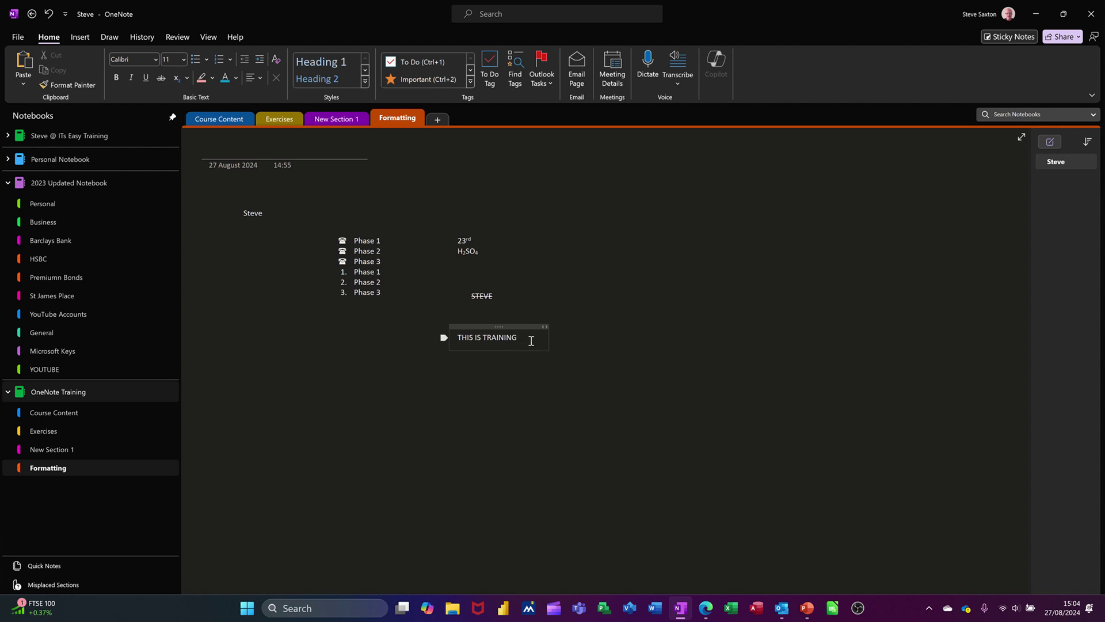
left_click_drag(517, 338, 455, 338)
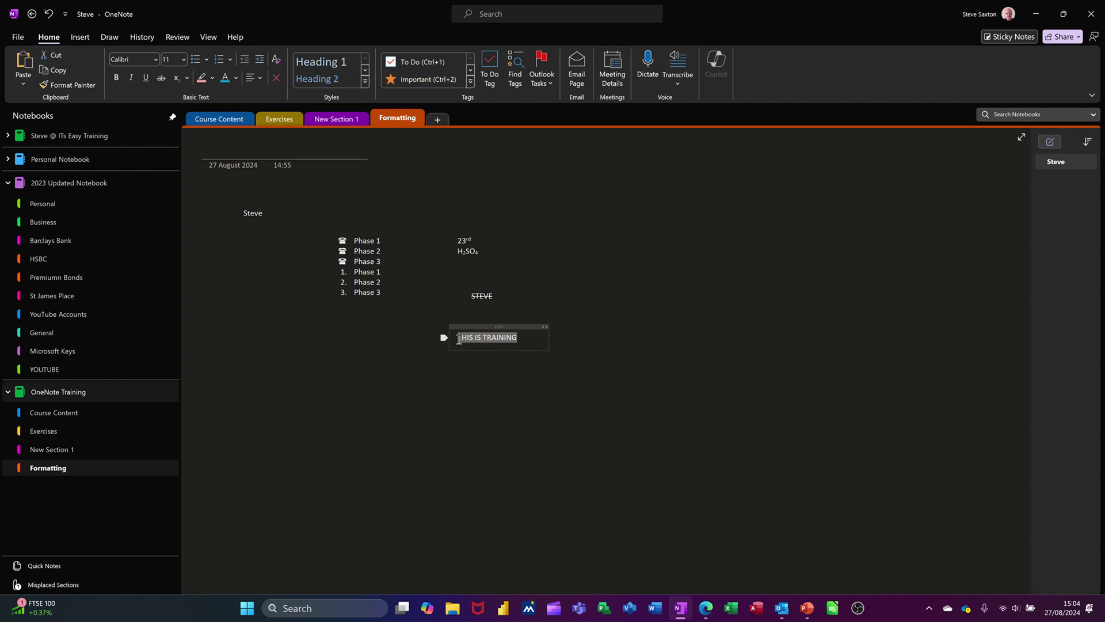
left_click(262, 76)
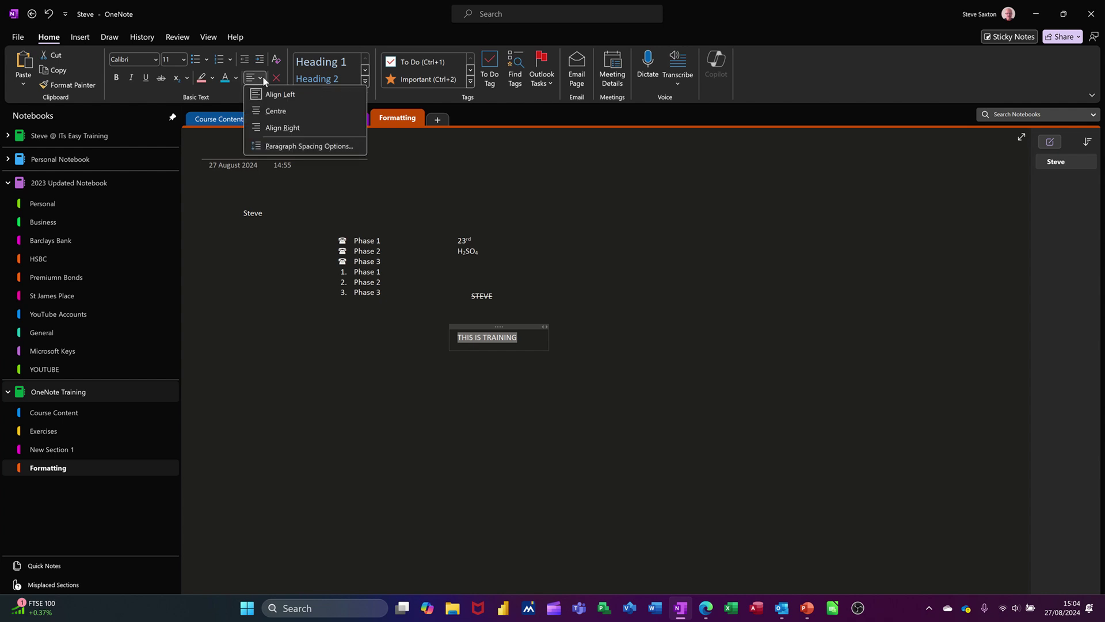
left_click(277, 113)
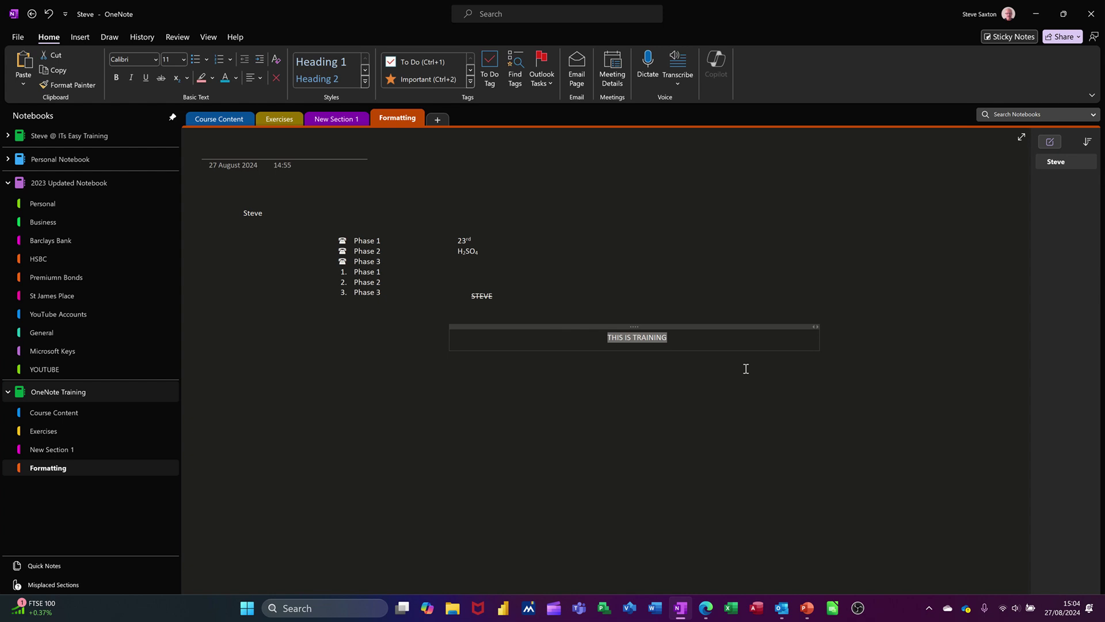
left_click_drag(816, 326, 587, 343)
key("ctrl+a")
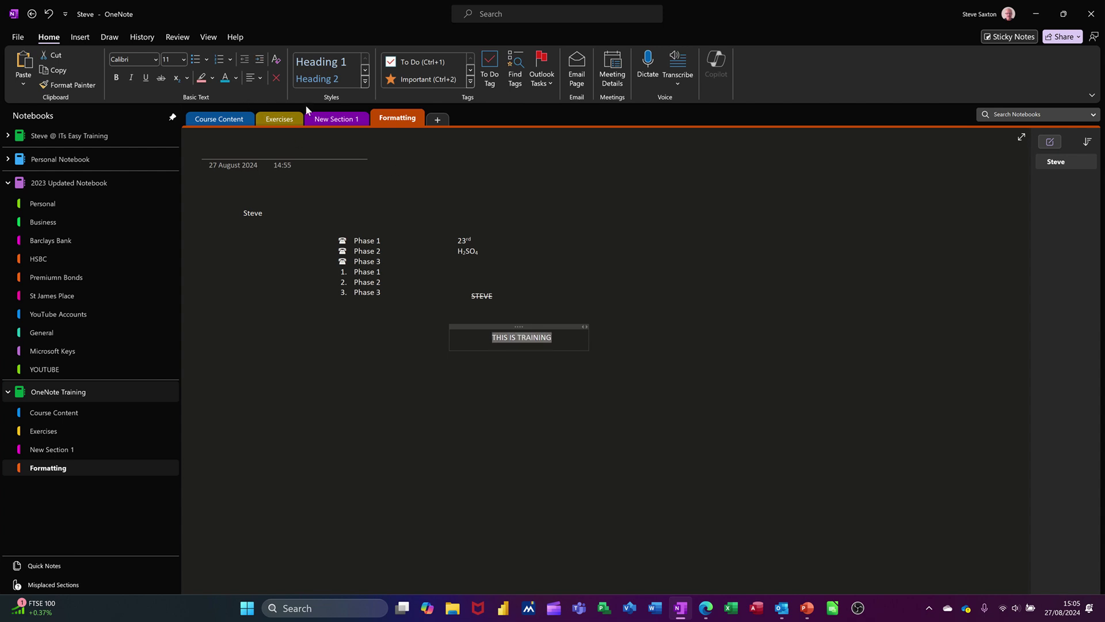
- Change THIS IS TRAINING to Arial Narrow font at size 14
left_click(157, 59)
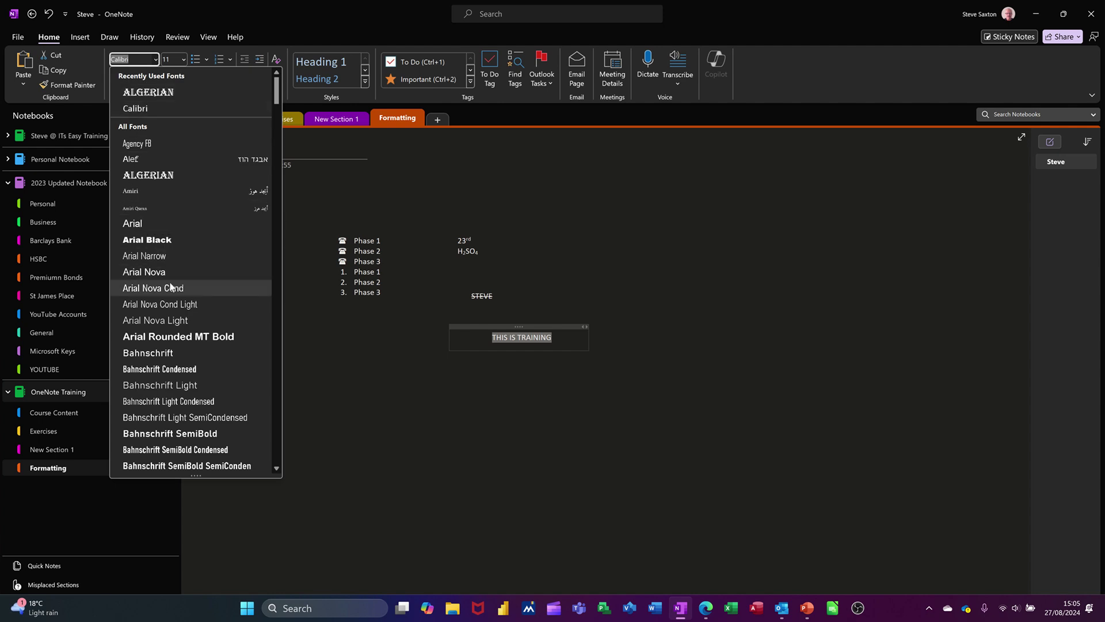
left_click(163, 257)
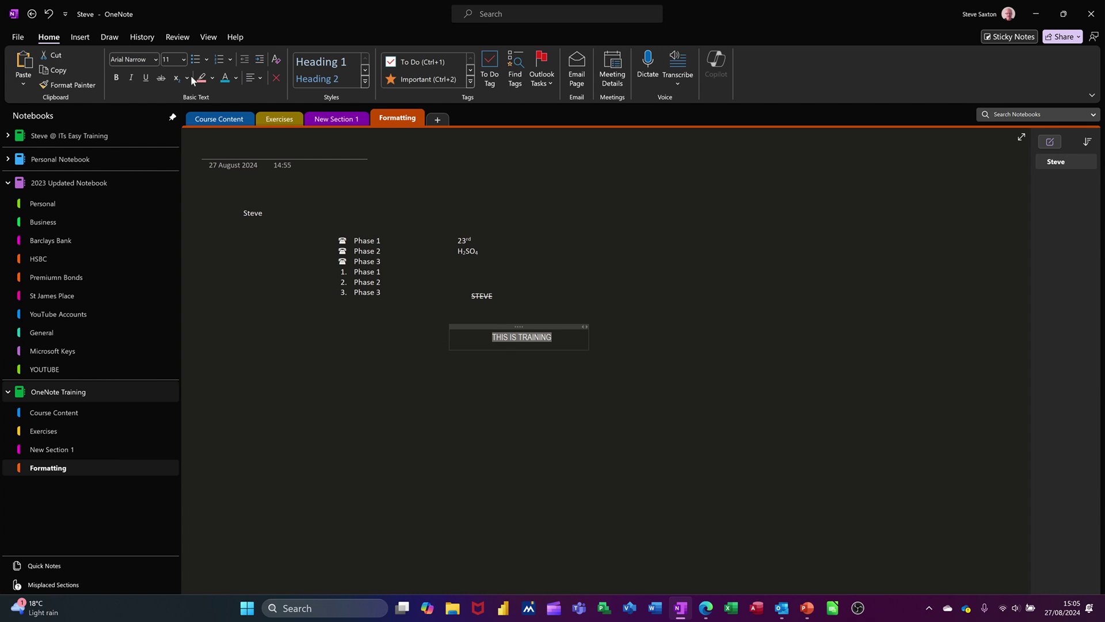
left_click(185, 60)
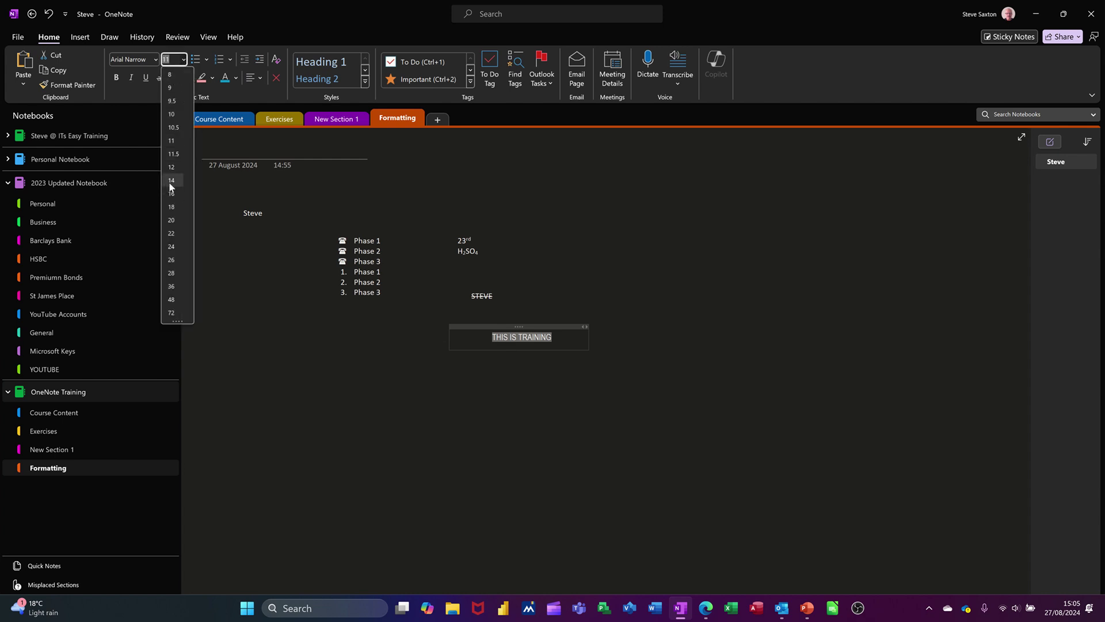
left_click(171, 181)
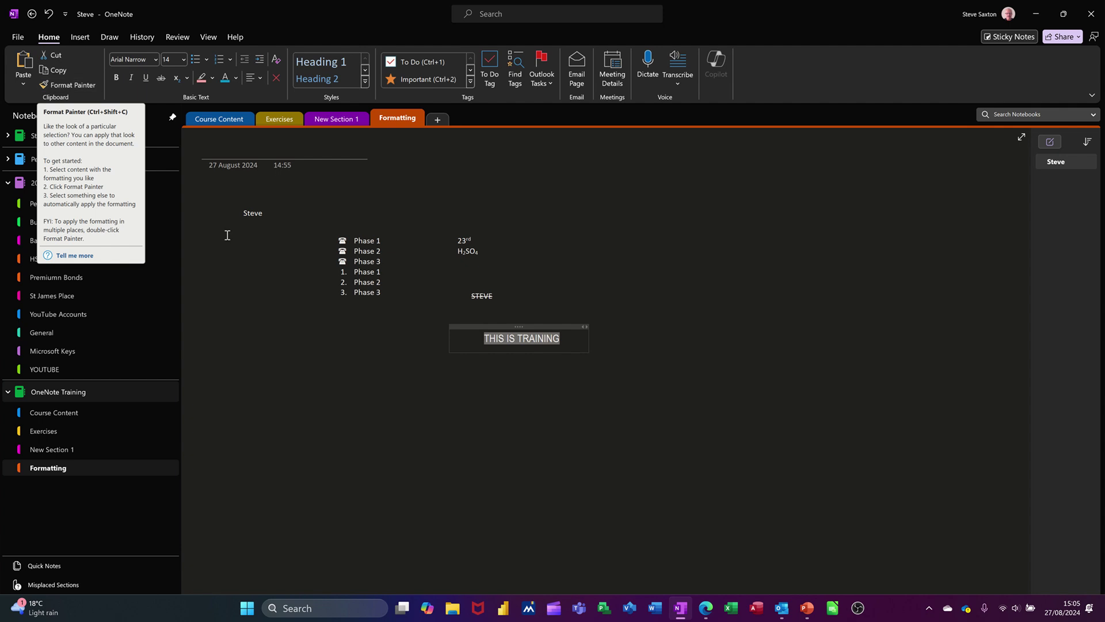
- Copy the Phase line's formatting onto THIS IS TRAINING with Format Painter
double_click(358, 242)
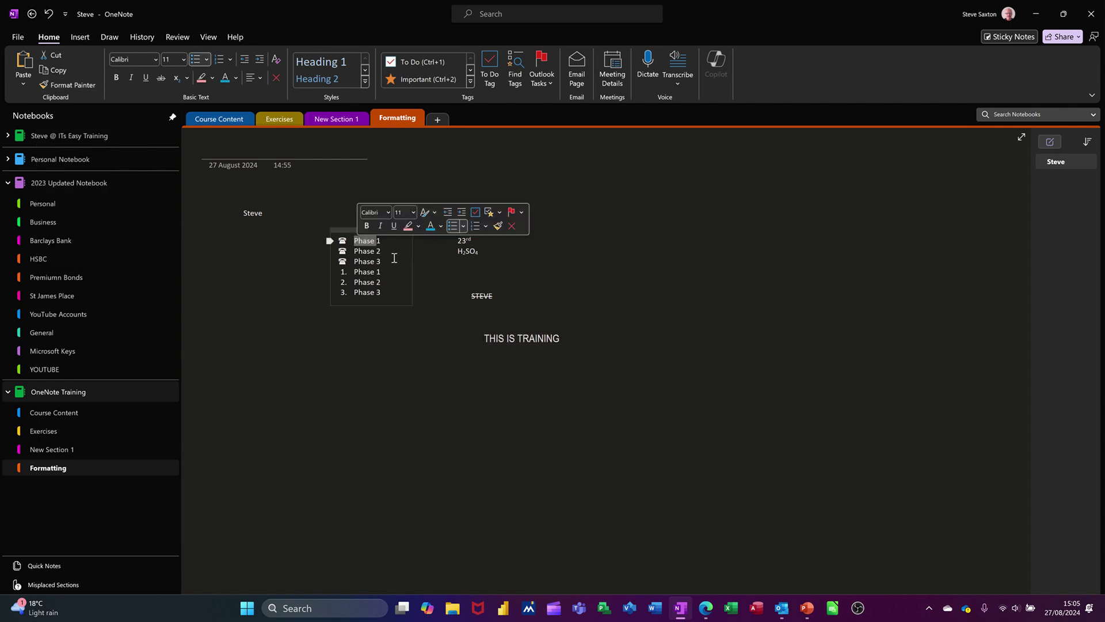
left_click(63, 89)
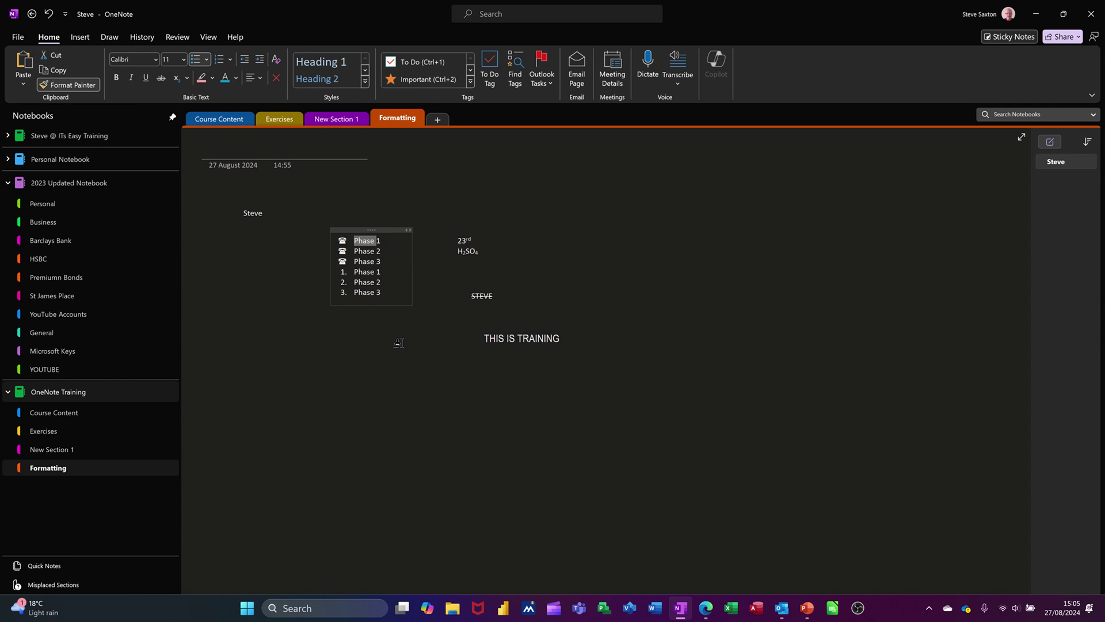
left_click_drag(476, 343, 576, 342)
key("ctrl+c")
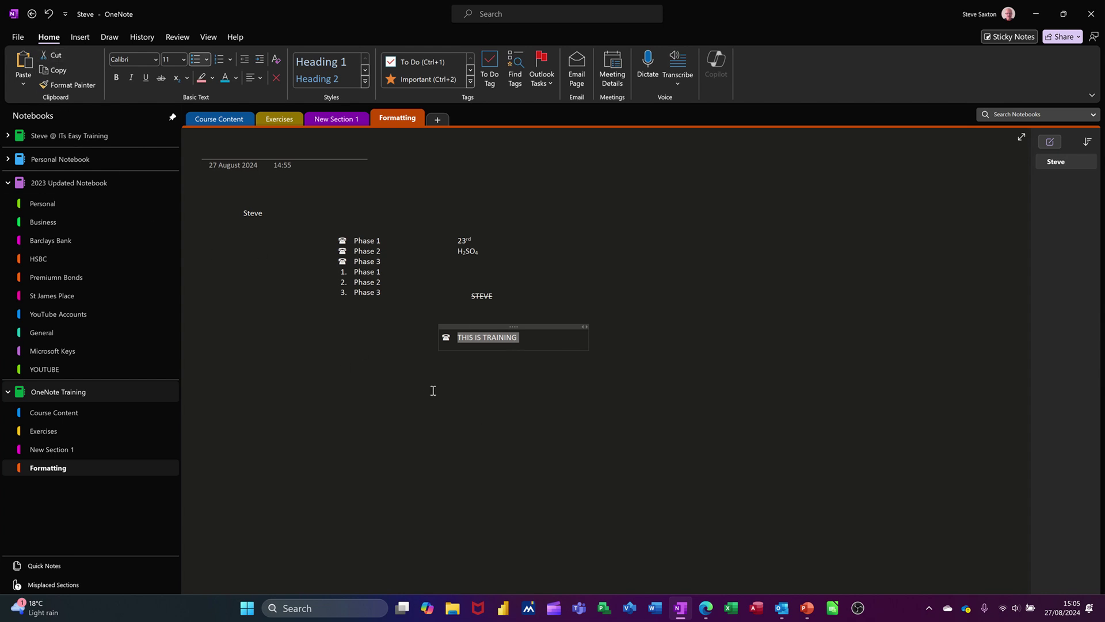
- Move the THIS IS TRAINING note onto a new line under the struck-through name
left_click(18, 86)
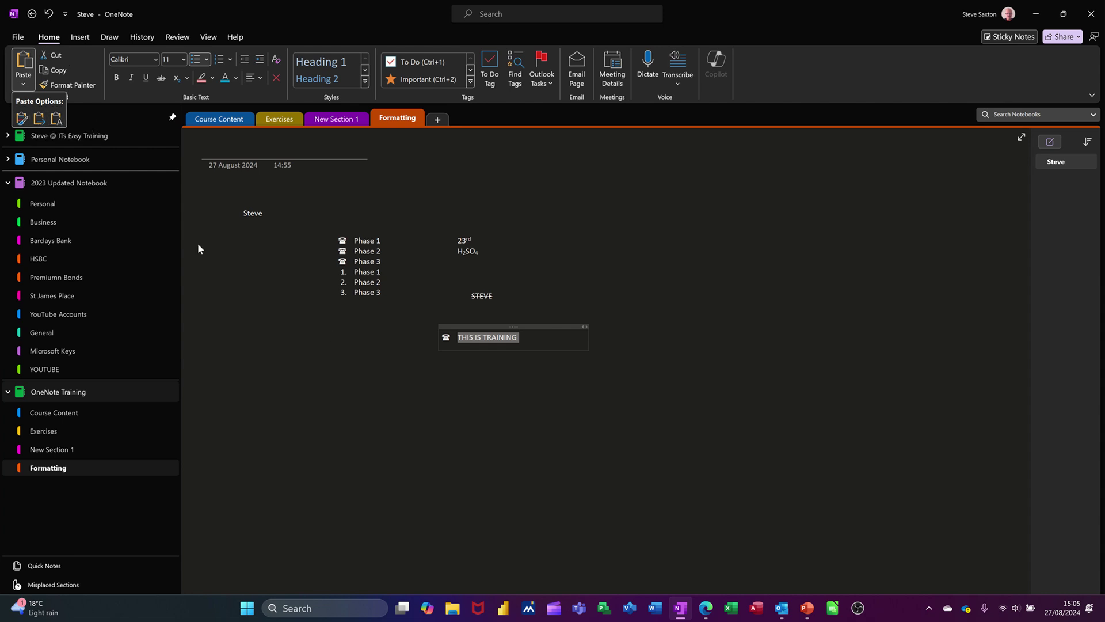
left_click(56, 55)
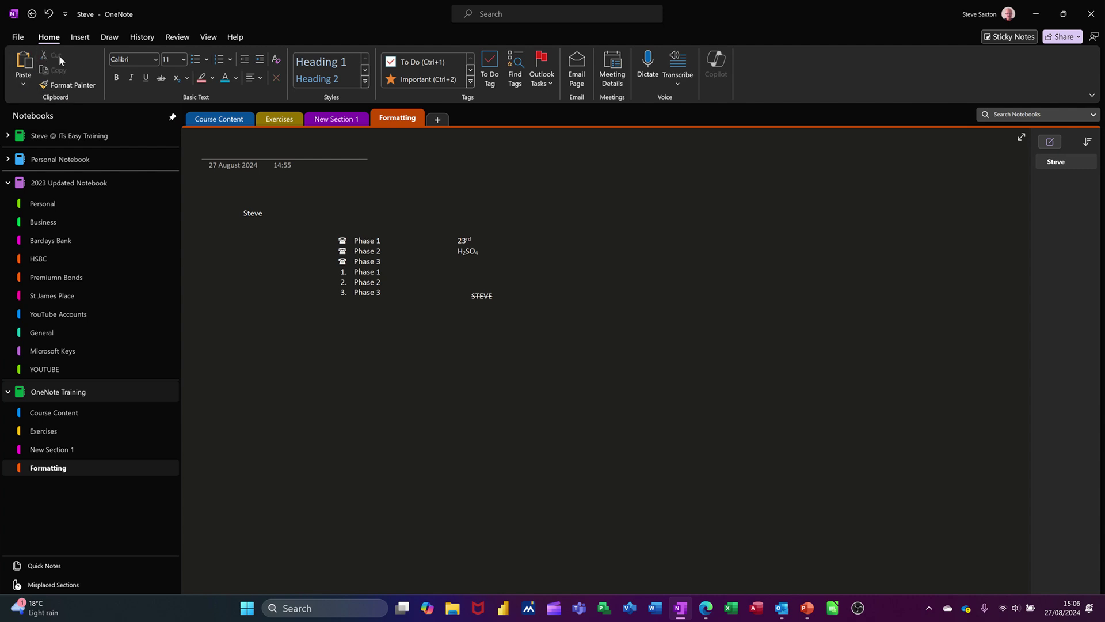
left_click(266, 217)
key("Return")
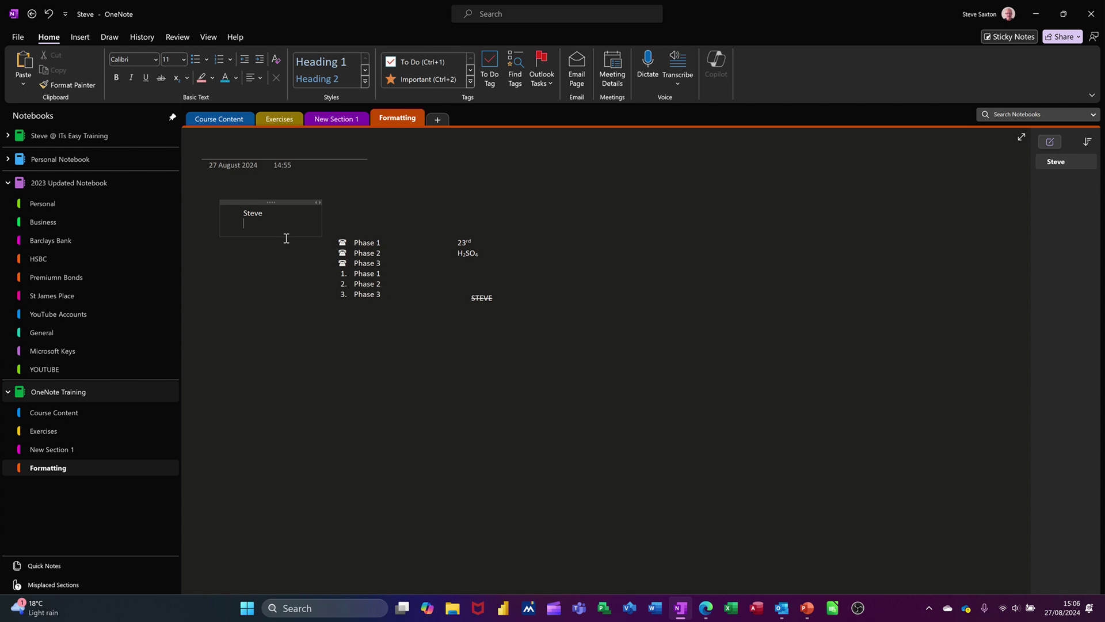
left_click(24, 63)
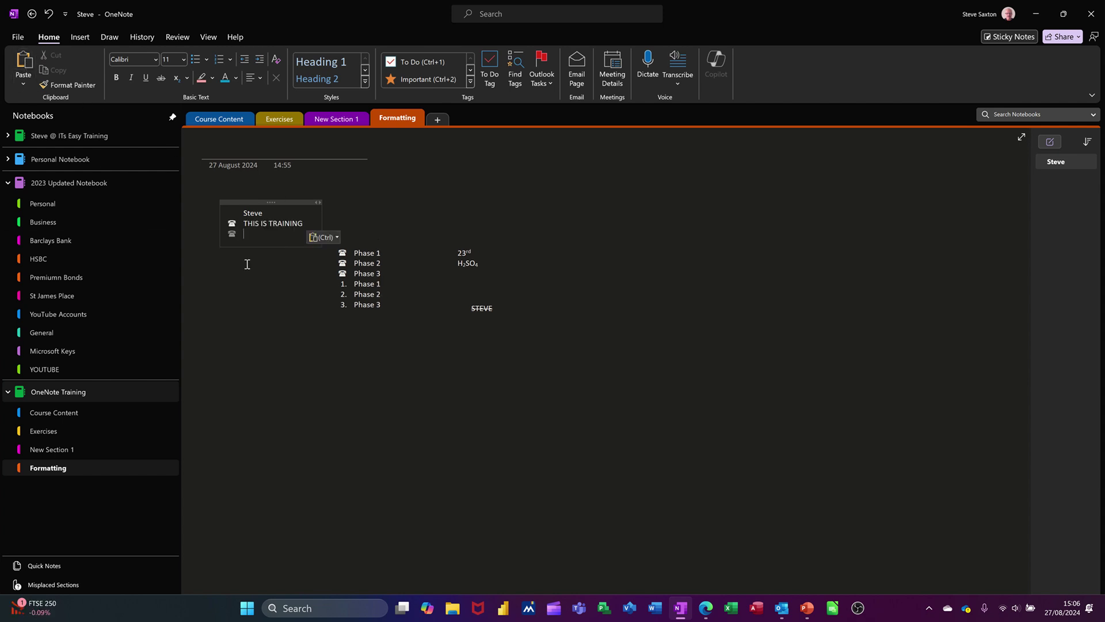
- Copy the word TRAINING and paste it into a new note beside 23rd
left_click(274, 311)
double_click(286, 224)
key("ctrl+c")
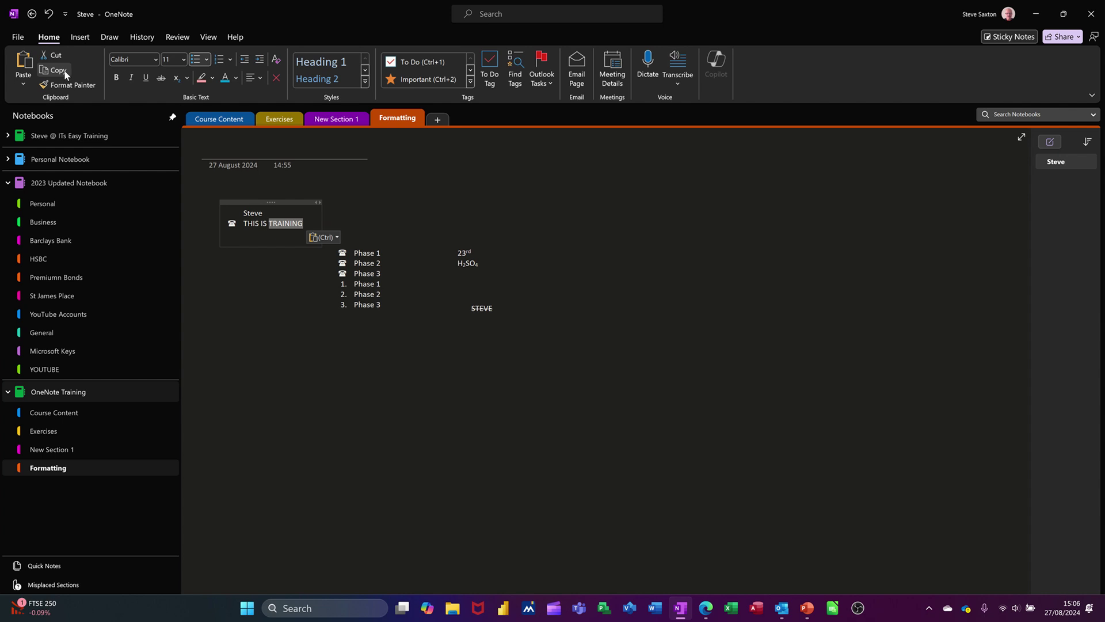
left_click(55, 69)
left_click(572, 249)
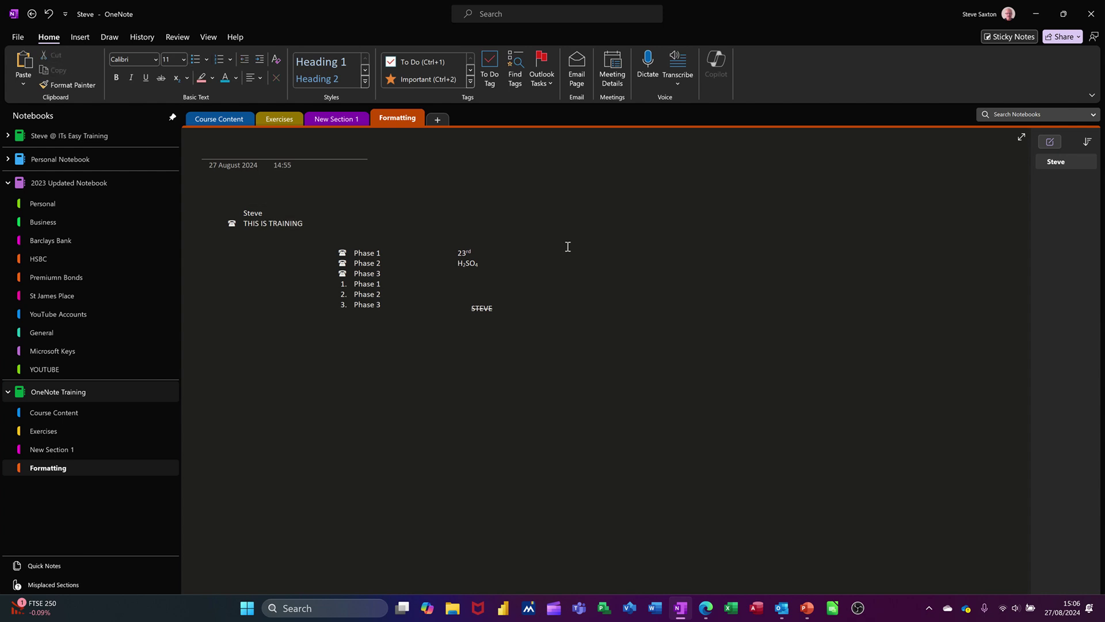
left_click(23, 60)
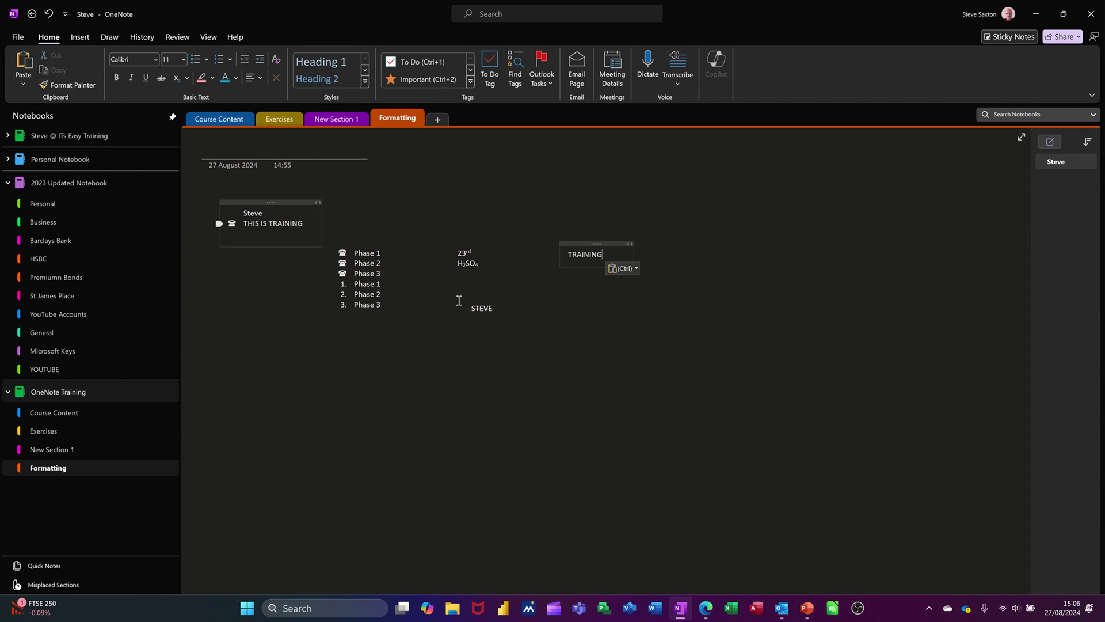